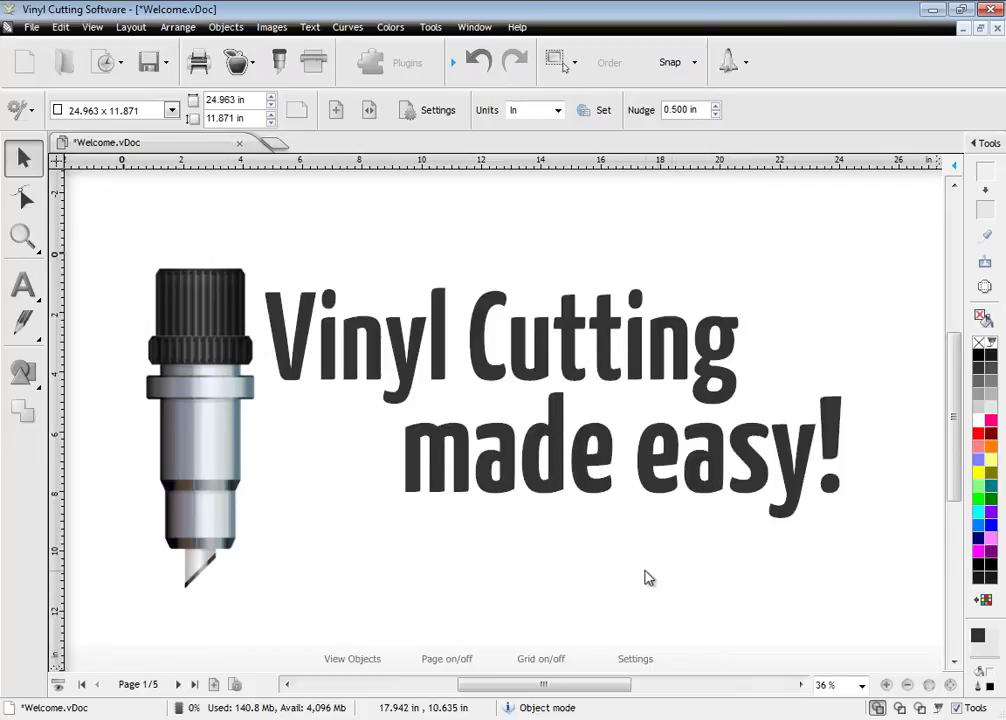
- Underline the 'made easy!' text using Text > Styles > Underline
left_click(555, 494)
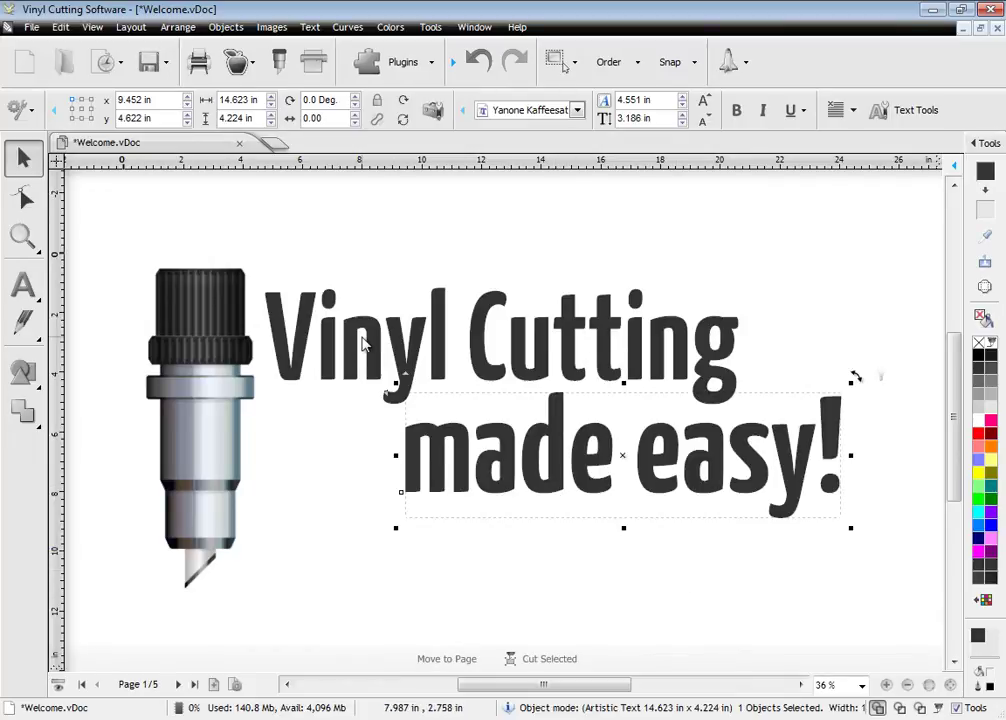
left_click(32, 27)
mouse_move(60, 33)
mouse_move(311, 31)
left_click(508, 96)
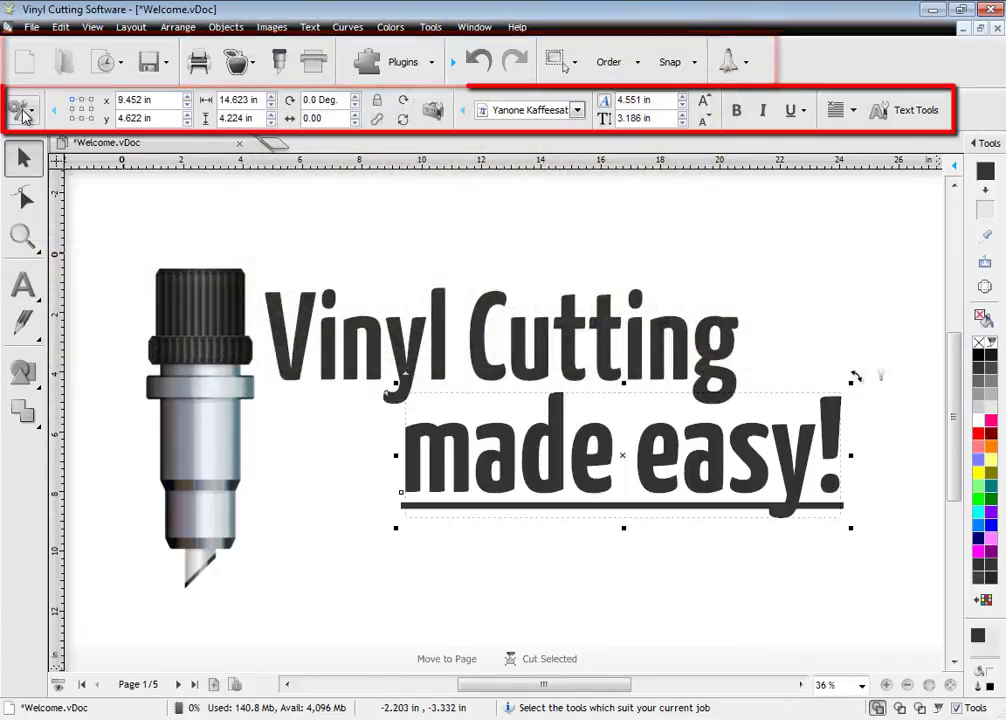
- Switch to production mode, deselect the text, and toggle the grid and page outline on and off
left_click(22, 108)
left_click(44, 172)
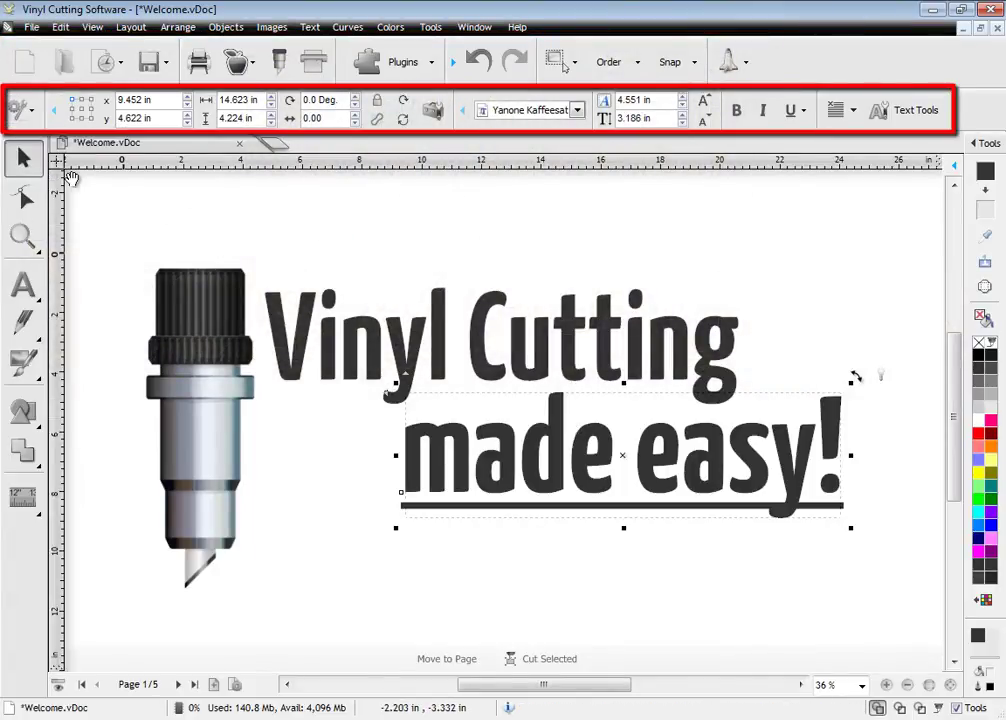
left_click(139, 227)
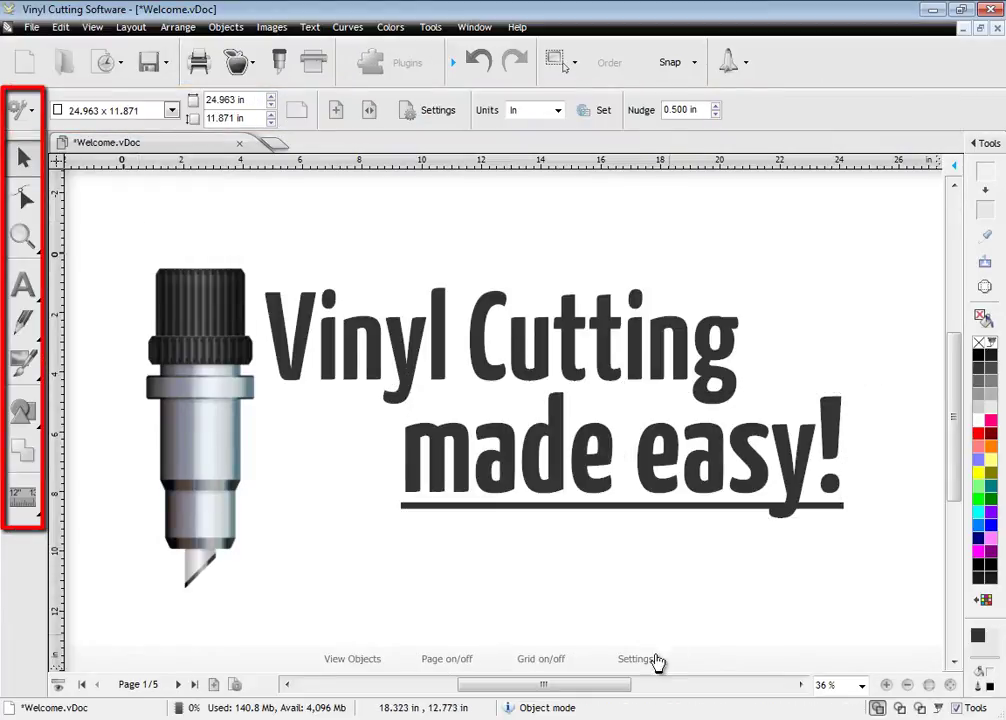
left_click(556, 662)
left_click(556, 662)
left_click(472, 664)
left_click(473, 666)
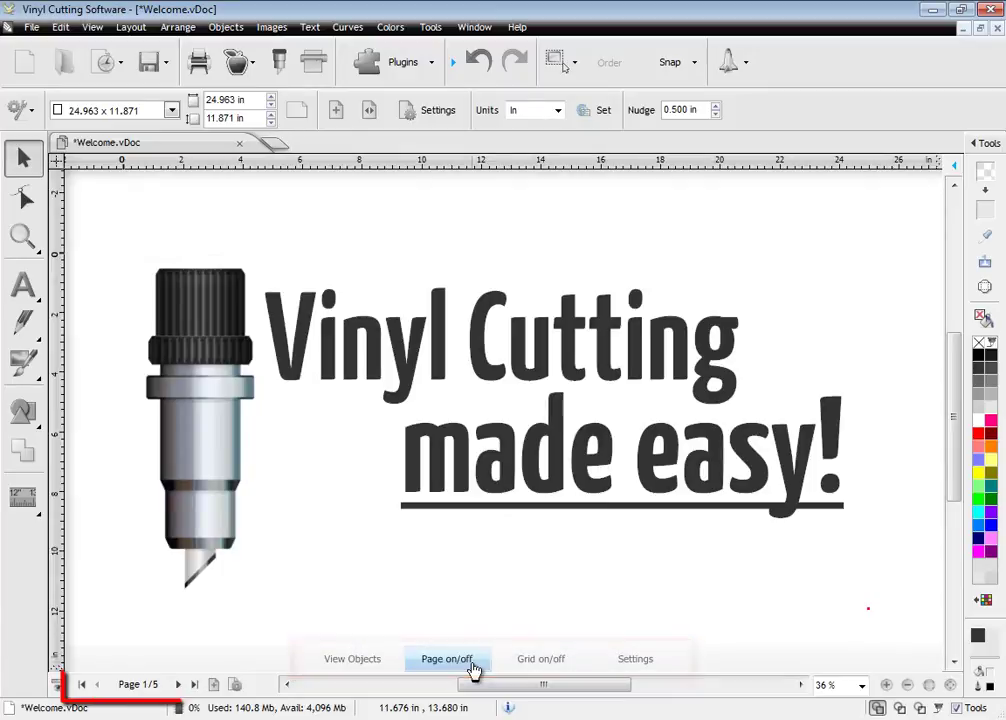
- On page 2, make the word Bold italic
left_click(178, 684)
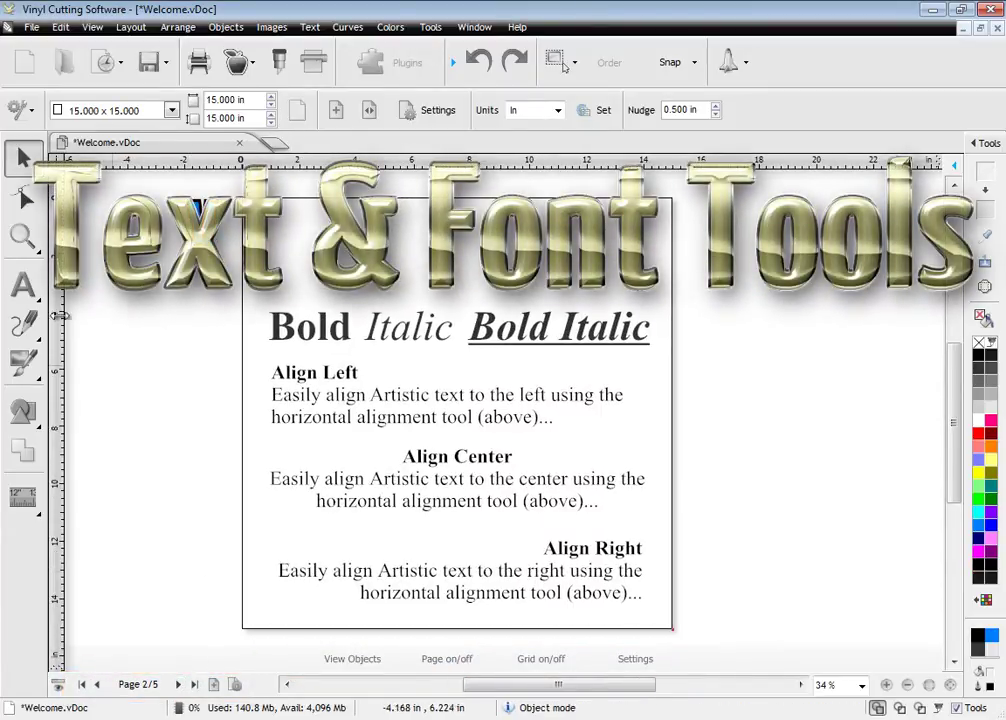
left_click(23, 285)
left_click(331, 327)
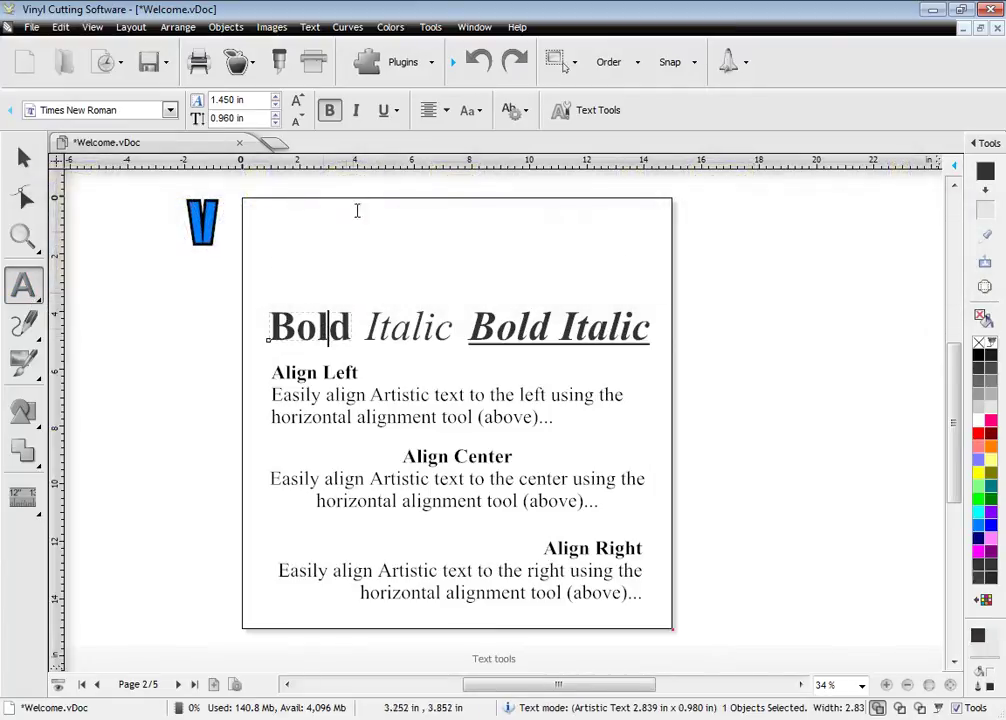
left_click(358, 113)
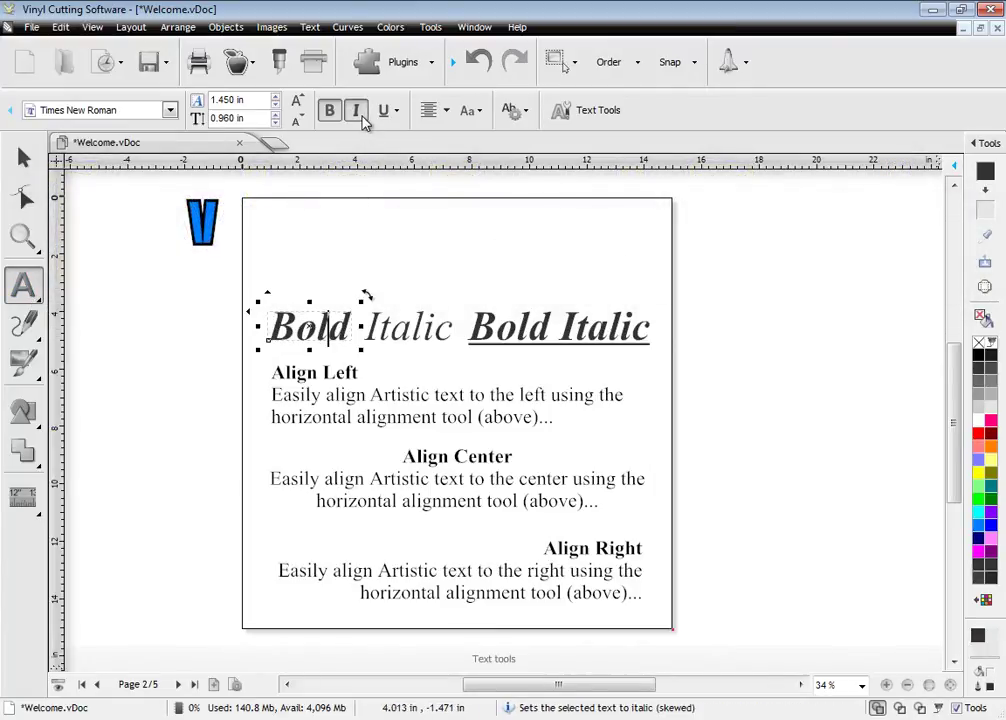
- Centre the Align Left paragraph and set it to UPPER CASE
left_click(557, 395)
left_click(446, 111)
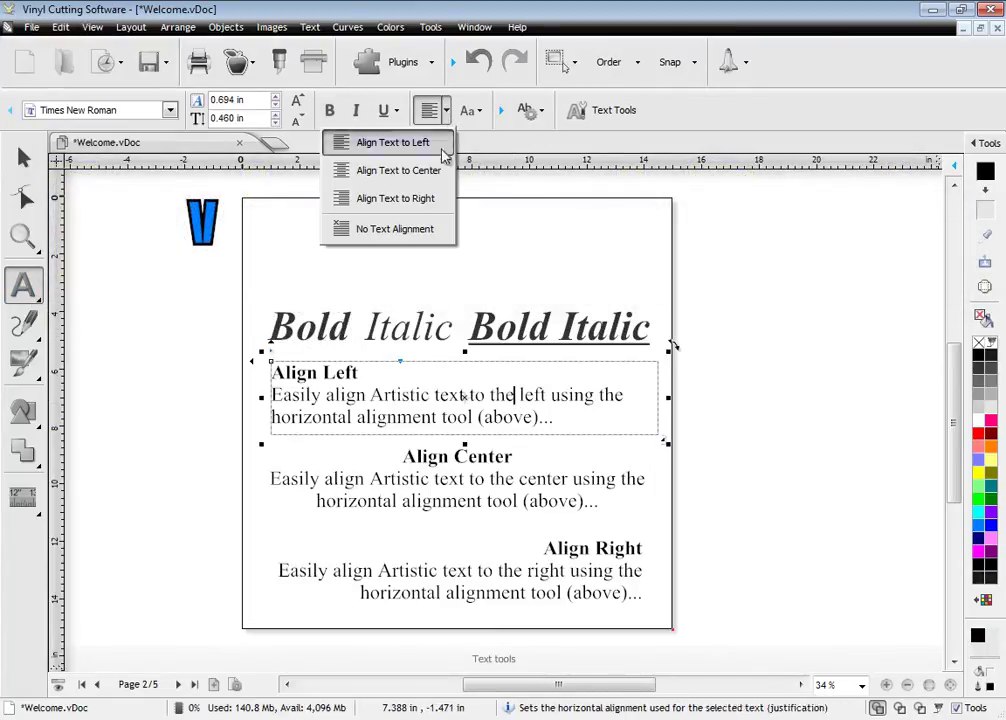
left_click(398, 170)
left_click(476, 112)
left_click(476, 195)
- Break the paragraph into separate words and move TEXT off the page to the right
left_click(540, 111)
mouse_move(487, 141)
left_click(594, 174)
key("Escape")
left_click_drag(531, 394, 771, 377)
- Write 'Vertical' as vertical text down the side of the page
left_click(22, 286)
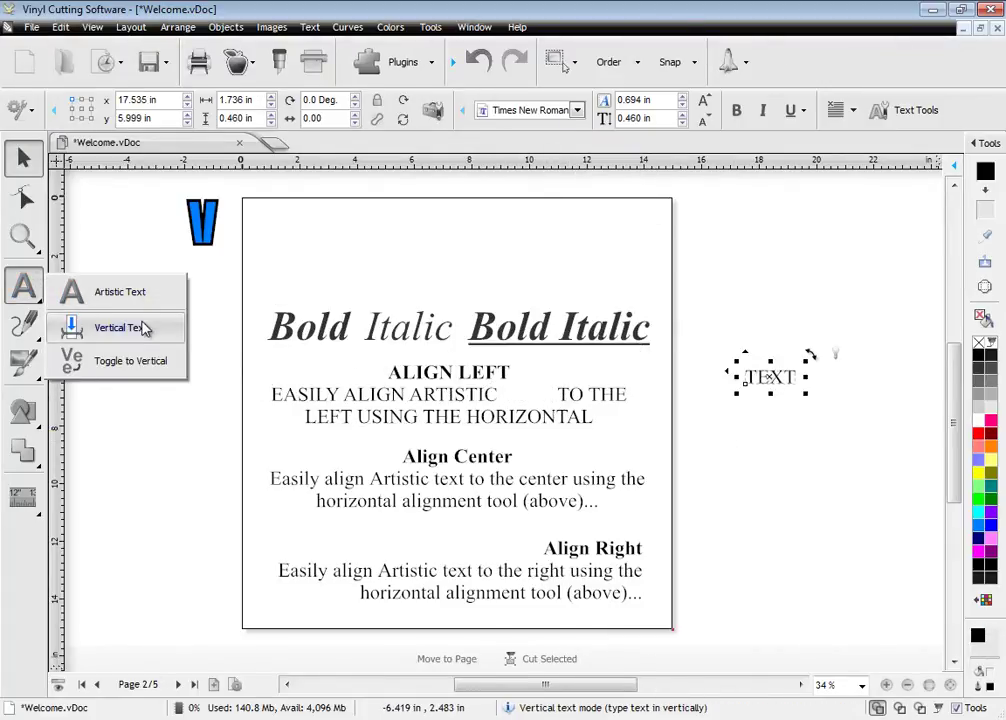
left_click(105, 328)
left_click(200, 257)
type("Vertical")
- Add a new horizontal text line 'Type some text' near the page's top-left
left_click(22, 286)
left_click(100, 227)
left_click(317, 327)
left_click(276, 258)
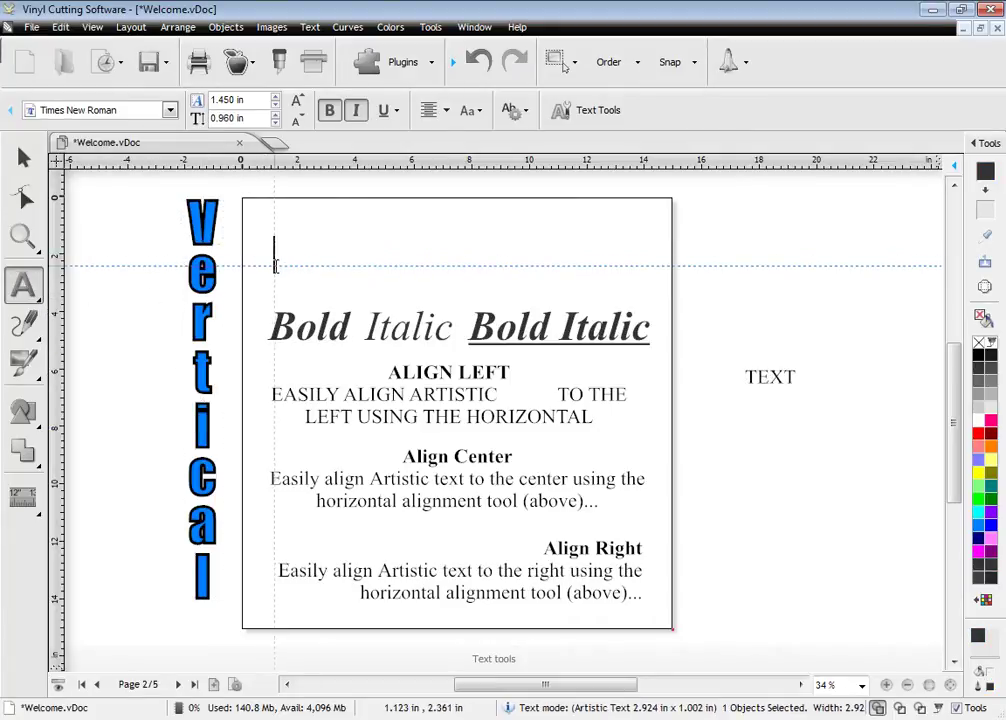
type("Type some text")
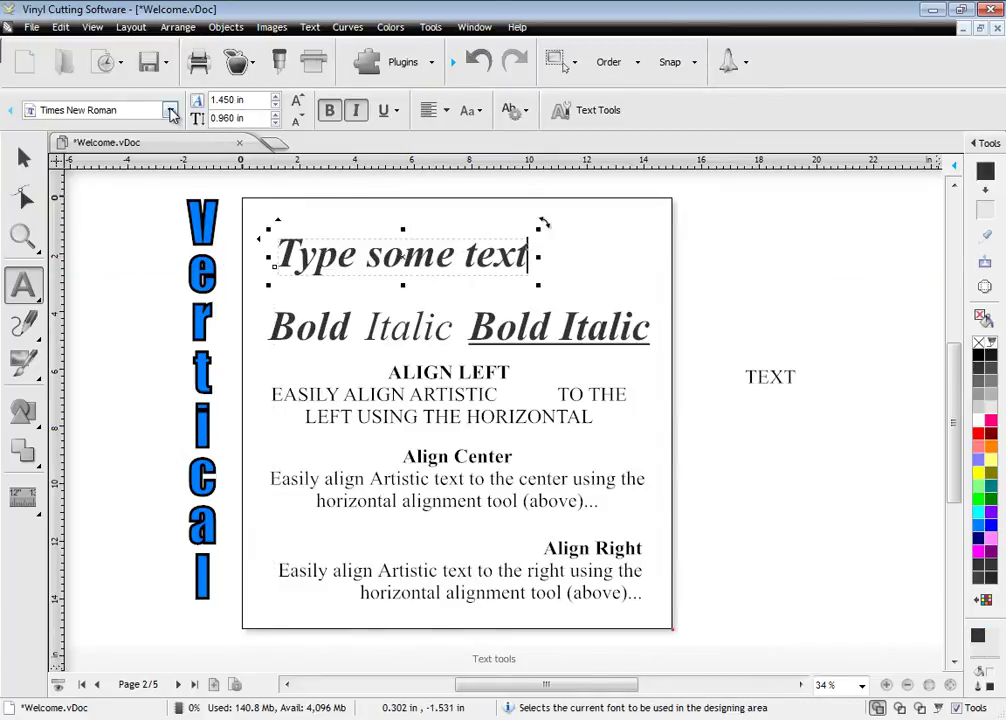
- Set 'Type some text' to Berlin Sans FB Demi, stretch it to about 12.69 in wide, and zoom in on it
left_click(170, 110)
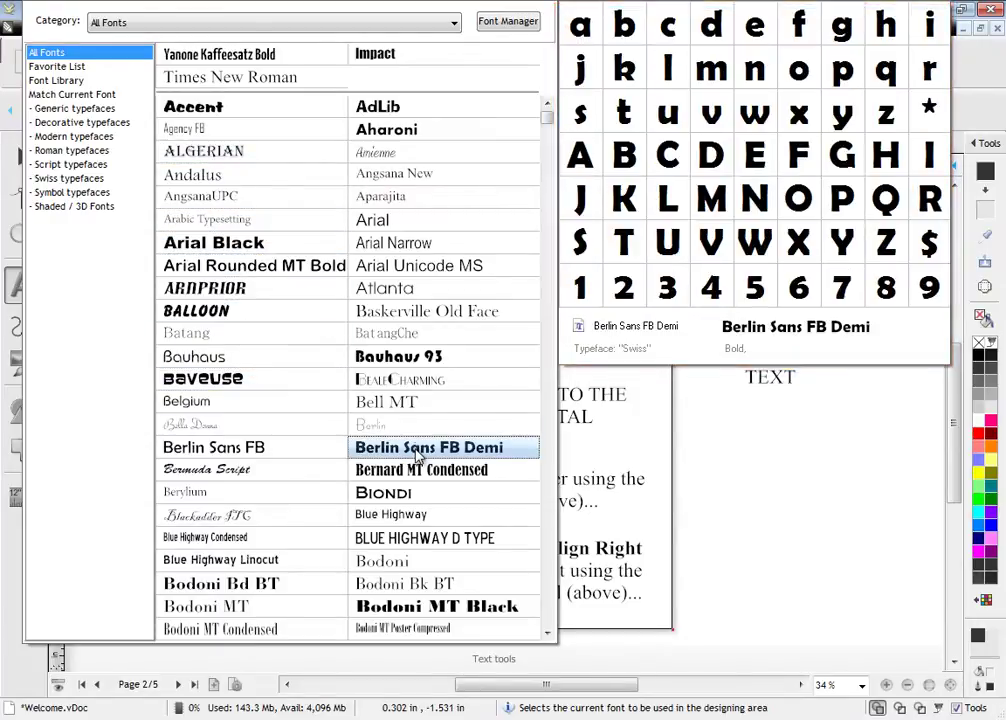
left_click(415, 447)
left_click_drag(549, 284, 630, 327)
left_click(22, 236)
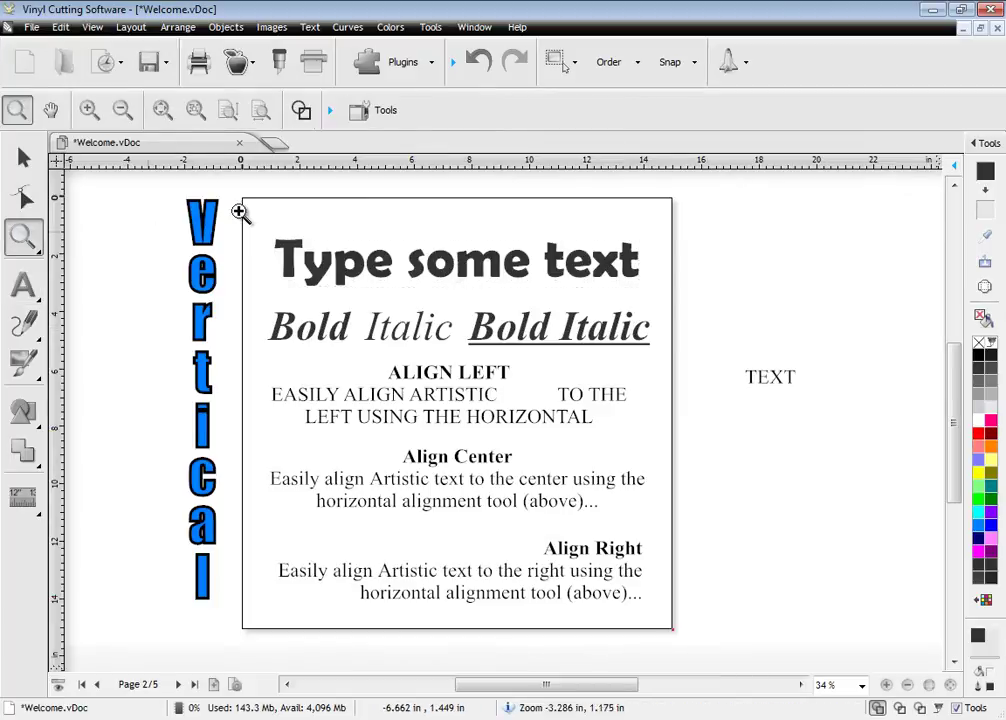
left_click_drag(434, 292, 694, 331)
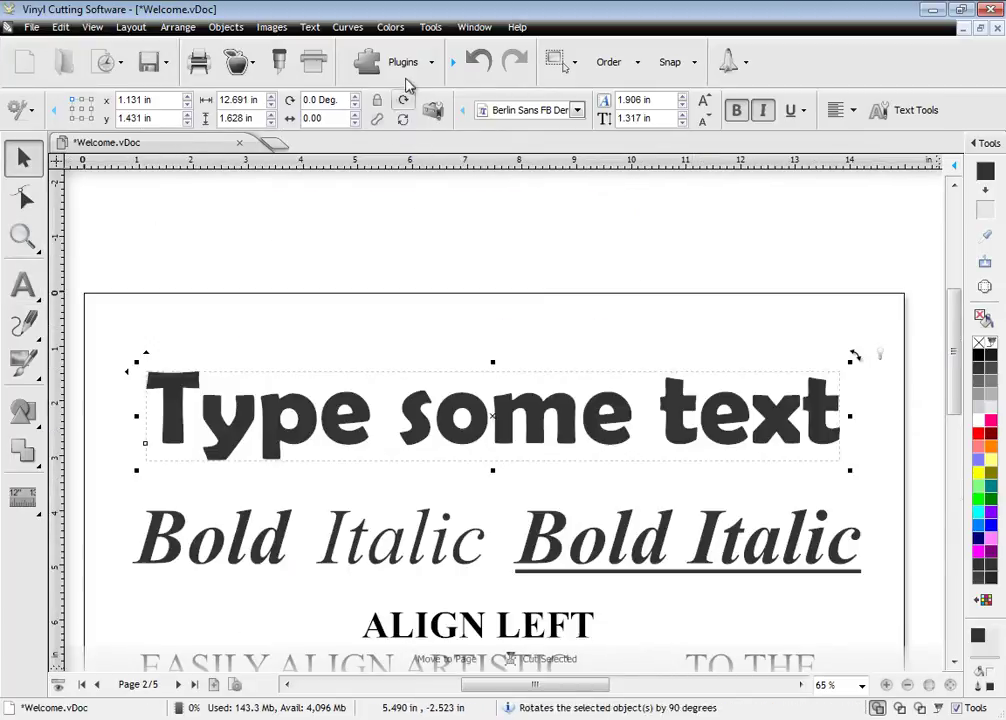
- Fill the heading with the Demo_1092 flower texture from the Texture Selector plugin
left_click(405, 64)
left_click(384, 124)
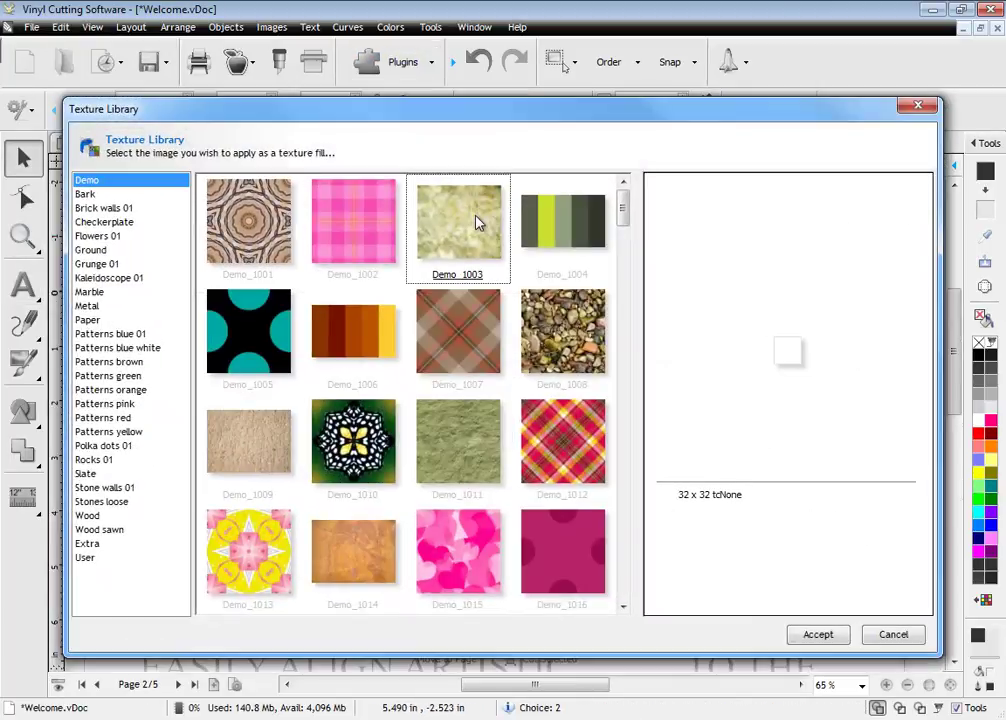
left_click(478, 220)
left_click(563, 318)
left_click(353, 550)
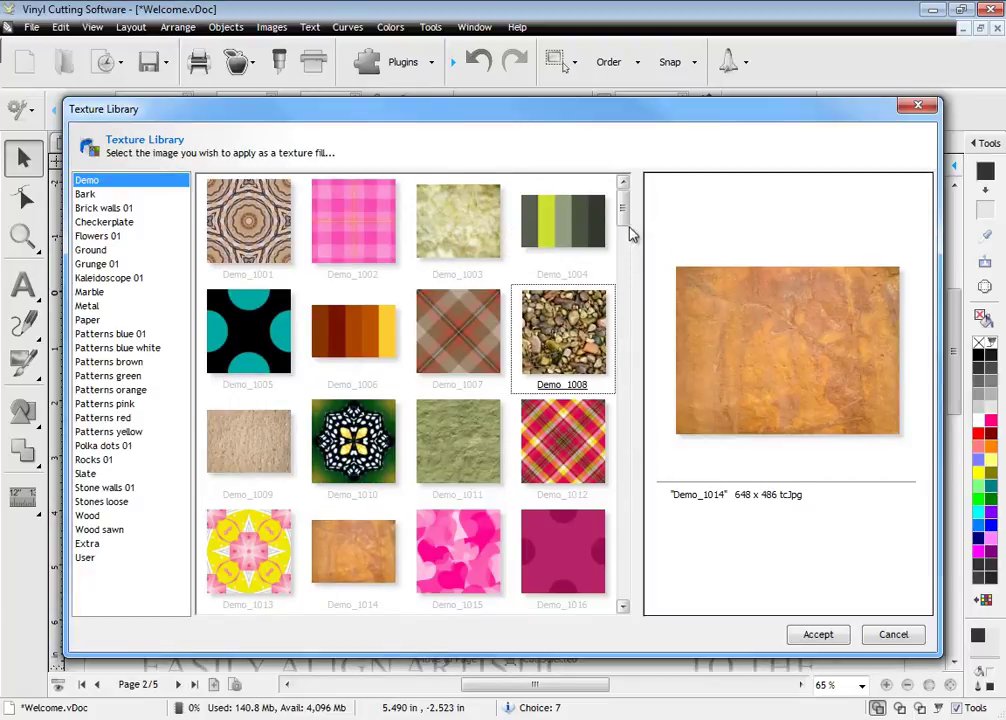
scroll(580, 320, "down", 5)
scroll(600, 320, "down", 15)
left_click(583, 368)
left_click(818, 634)
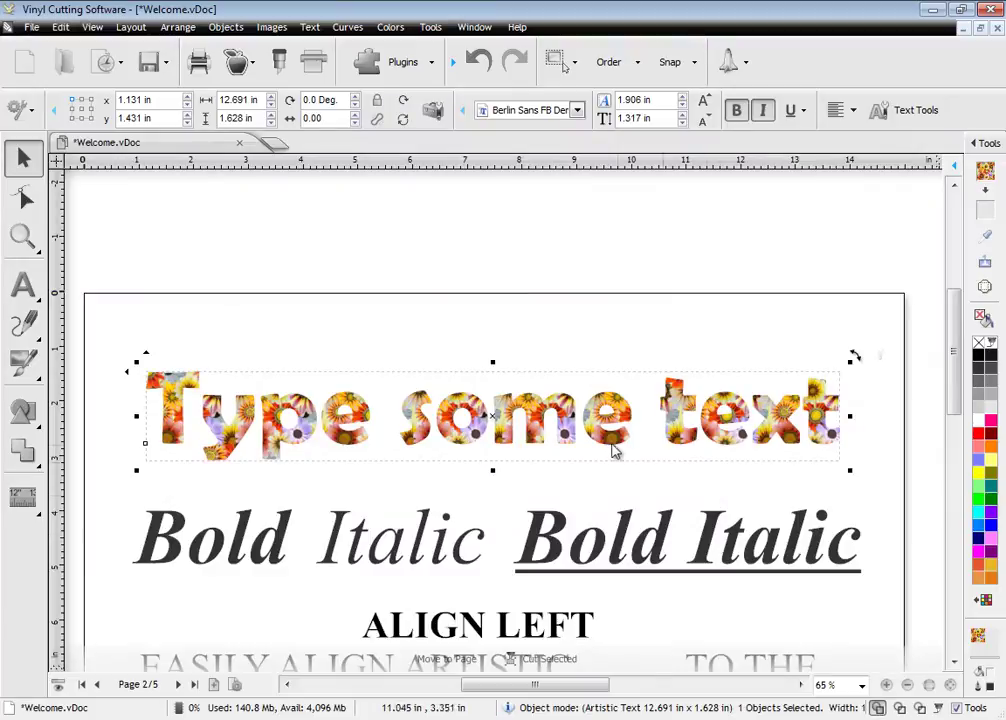
- Try a yellow fill and red outline, then finish with solid black fill and no outline
left_click(978, 478)
right_click(979, 439)
left_click(980, 358)
right_click(979, 342)
left_click(27, 323)
- Draw a closed wavy path over the heading's upper half and fill it red
left_click(120, 366)
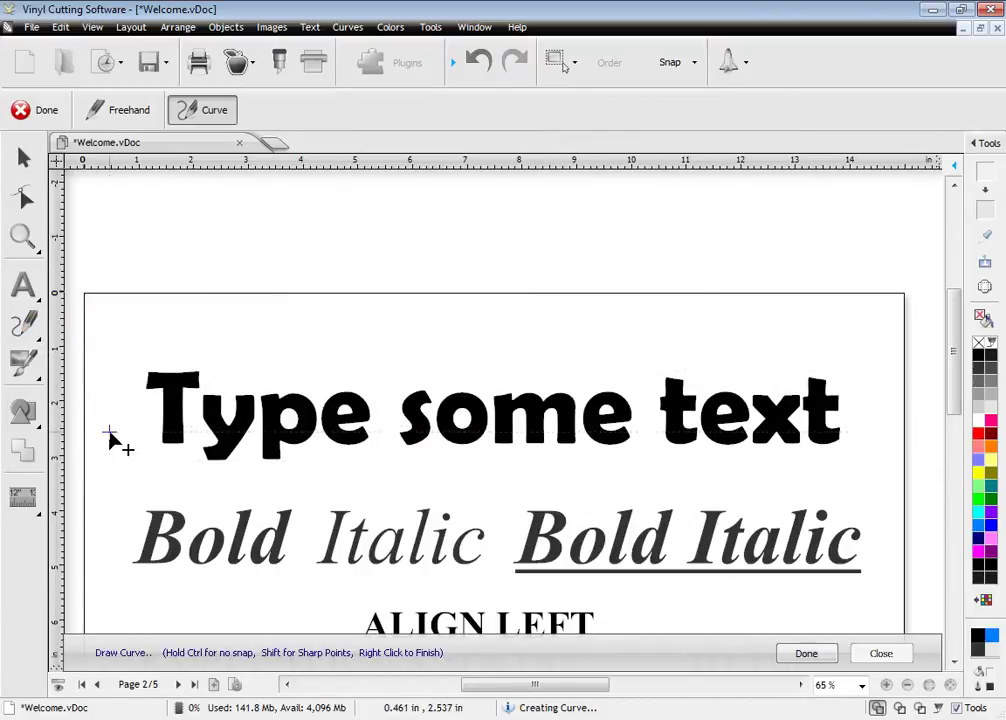
left_click(268, 395)
left_click(405, 453)
left_click(540, 389)
left_click(665, 452)
left_click(794, 390)
left_click(916, 432)
left_click(888, 304)
left_click(91, 318)
left_click(880, 653)
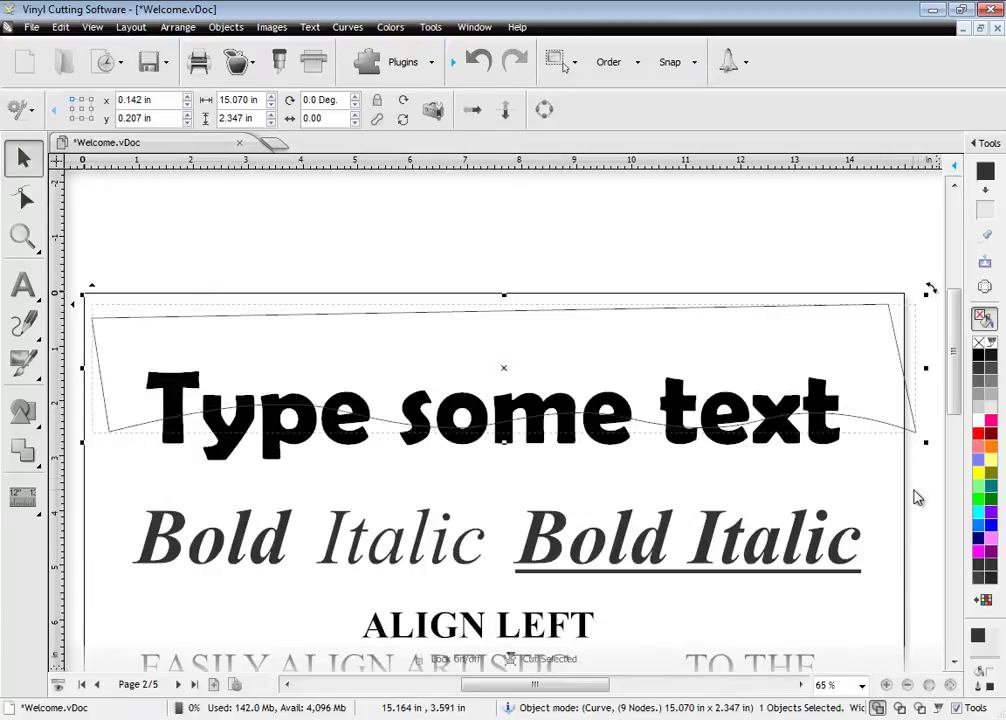
left_click(979, 432)
- Intersect the red shape with the heading, then clear the selection
left_click(422, 337, "shift")
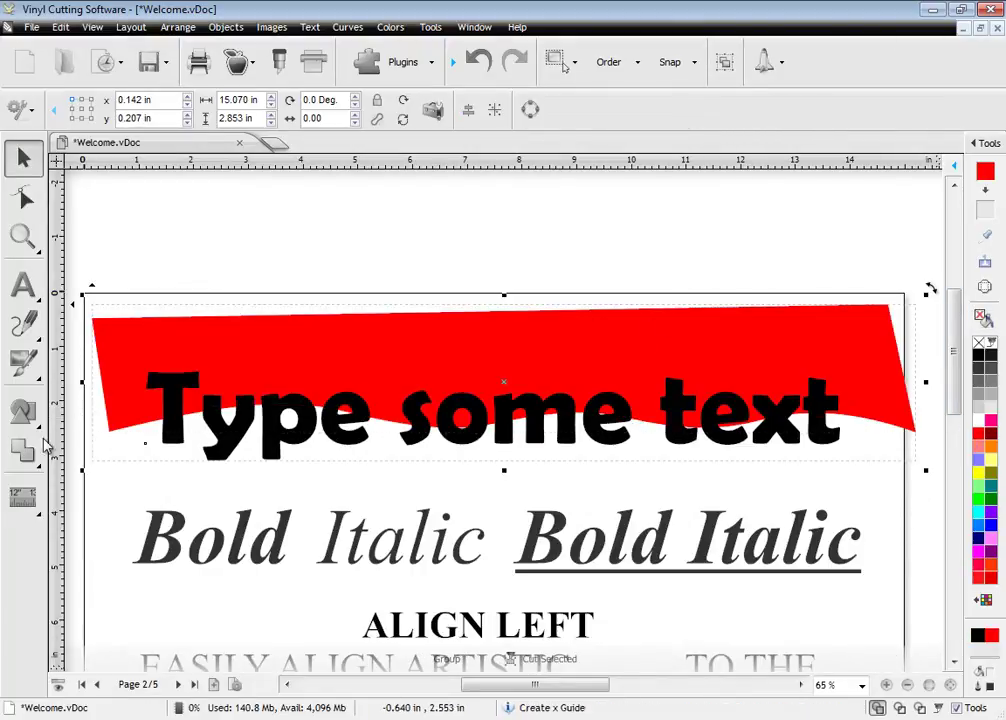
left_click(22, 452)
left_click(128, 469)
left_click(428, 491)
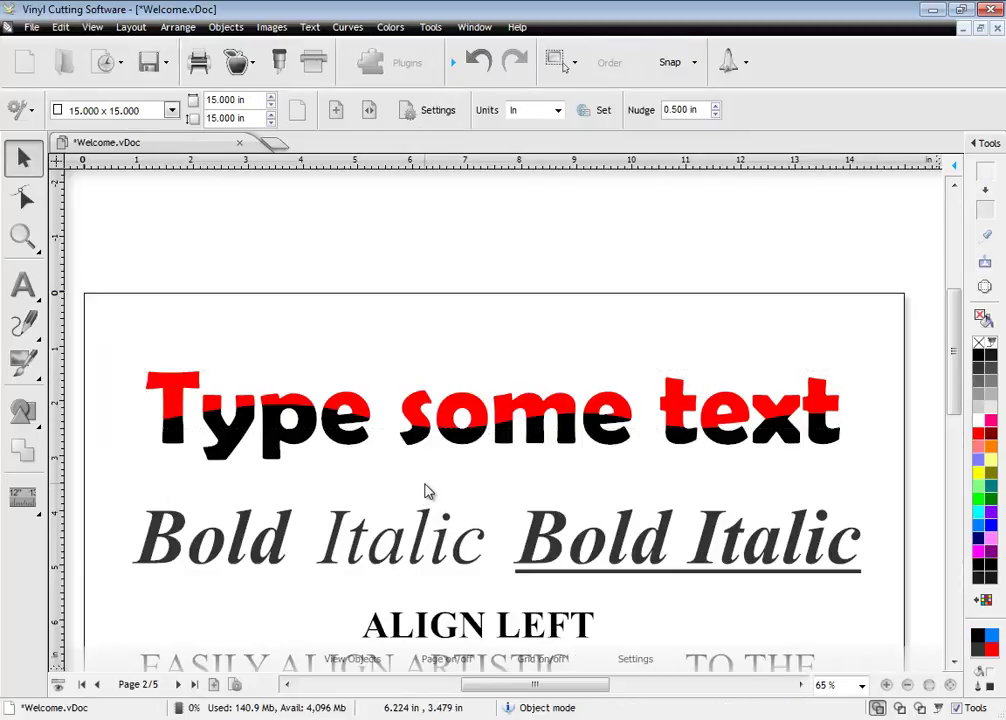
- Go to page 3, switch to Wireframe view, and zoom in on the eagle's head
left_click(178, 684)
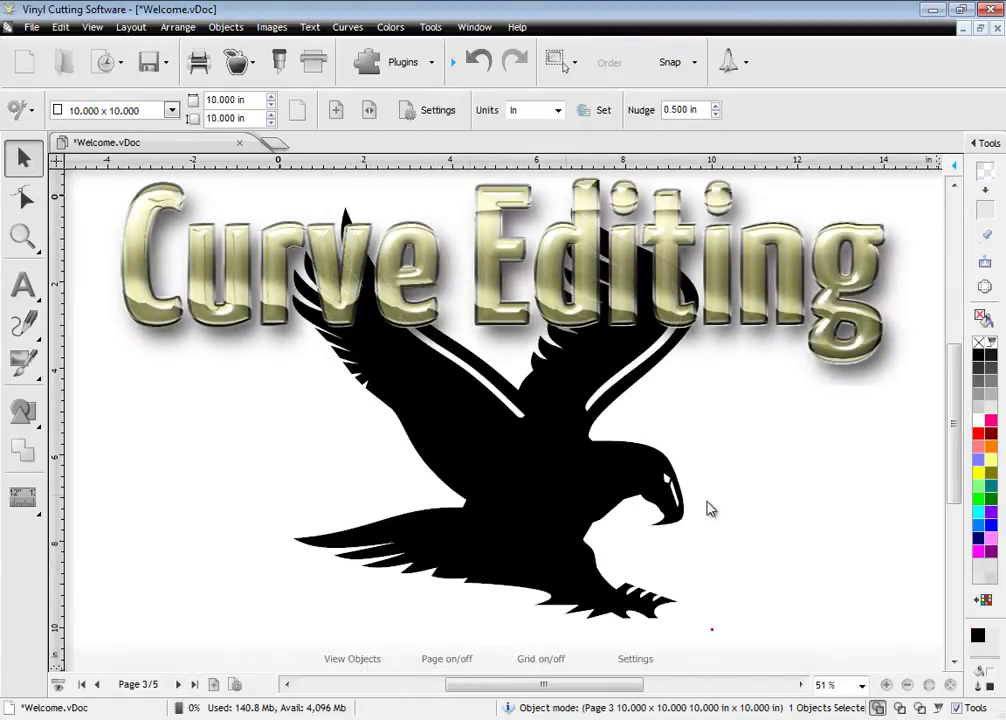
left_click(918, 707)
left_click(23, 236)
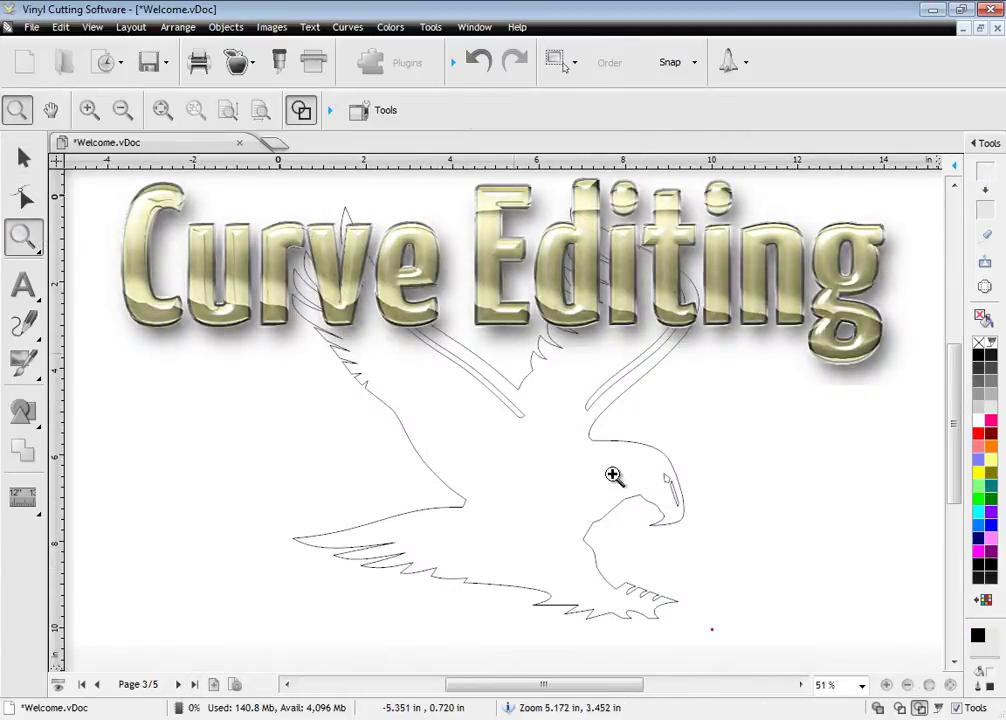
left_click_drag(581, 427, 714, 549)
- Node-edit the beak, smoothing its upper curve and extending the lower tip left, then return to Solid view
left_click(23, 198)
left_click(299, 218)
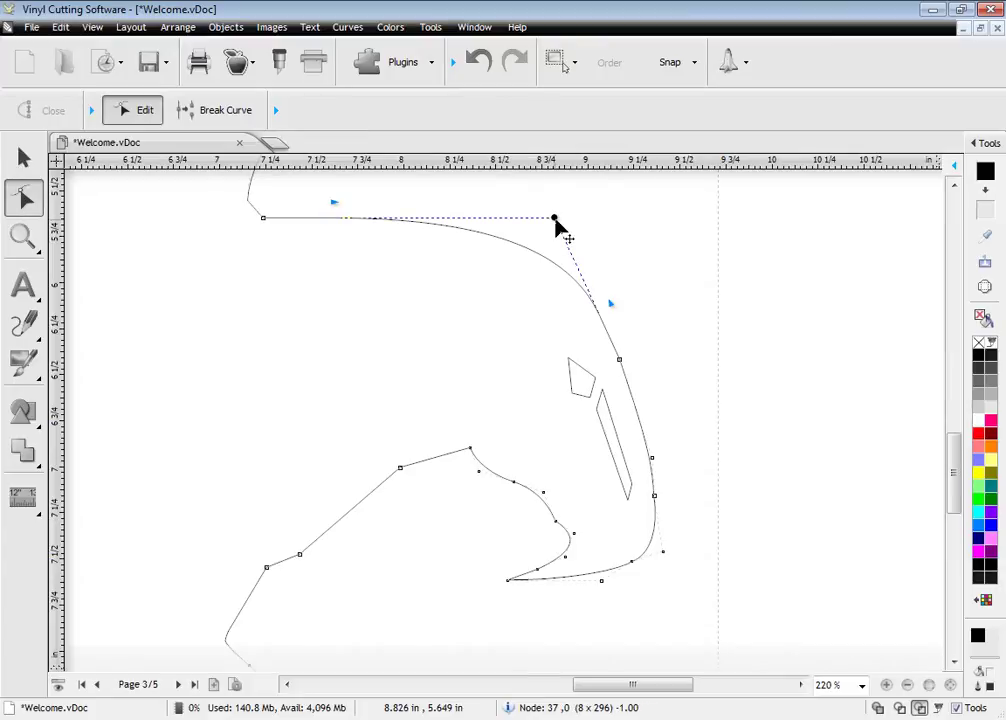
left_click_drag(550, 224, 543, 223)
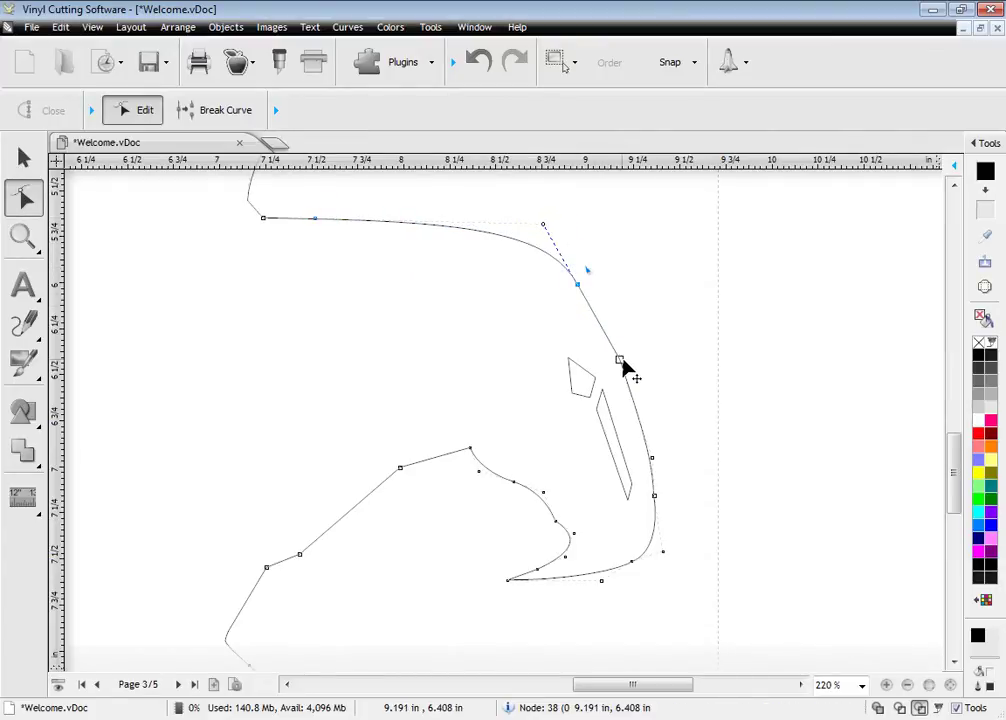
mouse_move(620, 357)
left_mouse_down()
mouse_move(652, 352)
mouse_move(624, 361)
left_mouse_up()
double_click(651, 353)
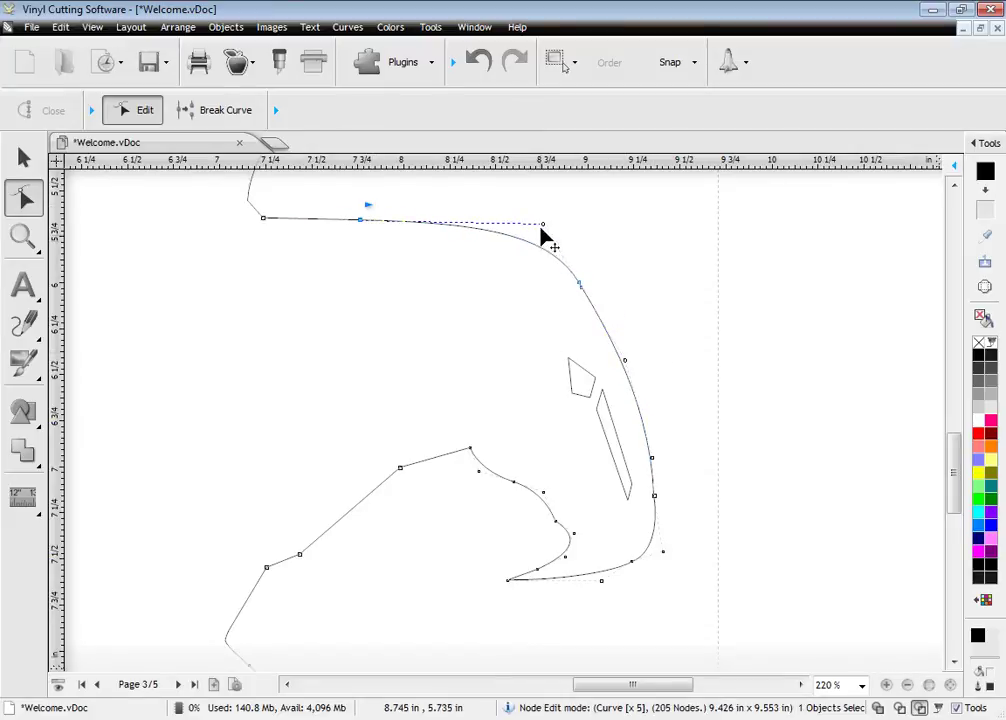
left_click_drag(548, 227, 539, 231)
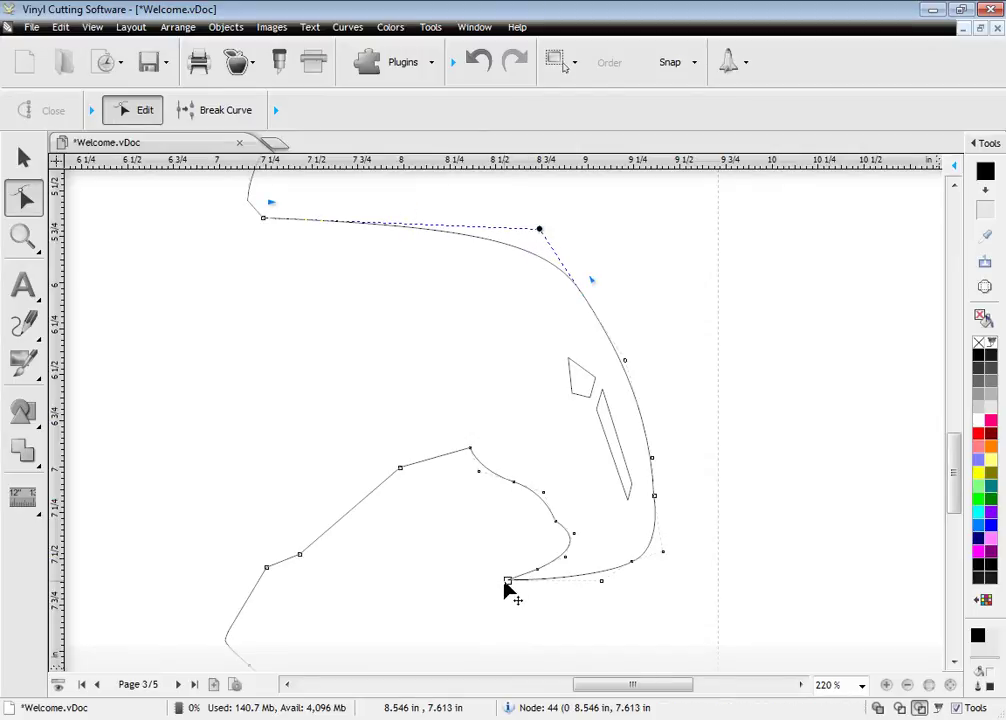
left_click_drag(508, 582, 457, 584)
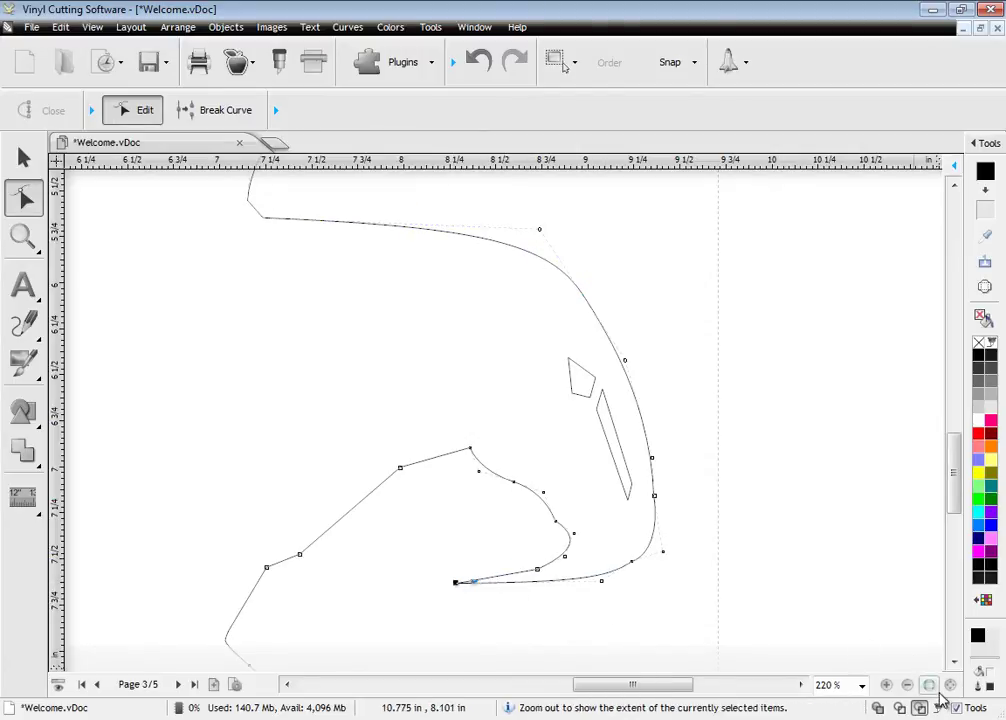
left_click(877, 708)
- Zoom out, open Road_Related Signs.vDoc from the recent-documents gallery, and bring the gallery back up
left_click(929, 685)
left_click(108, 63)
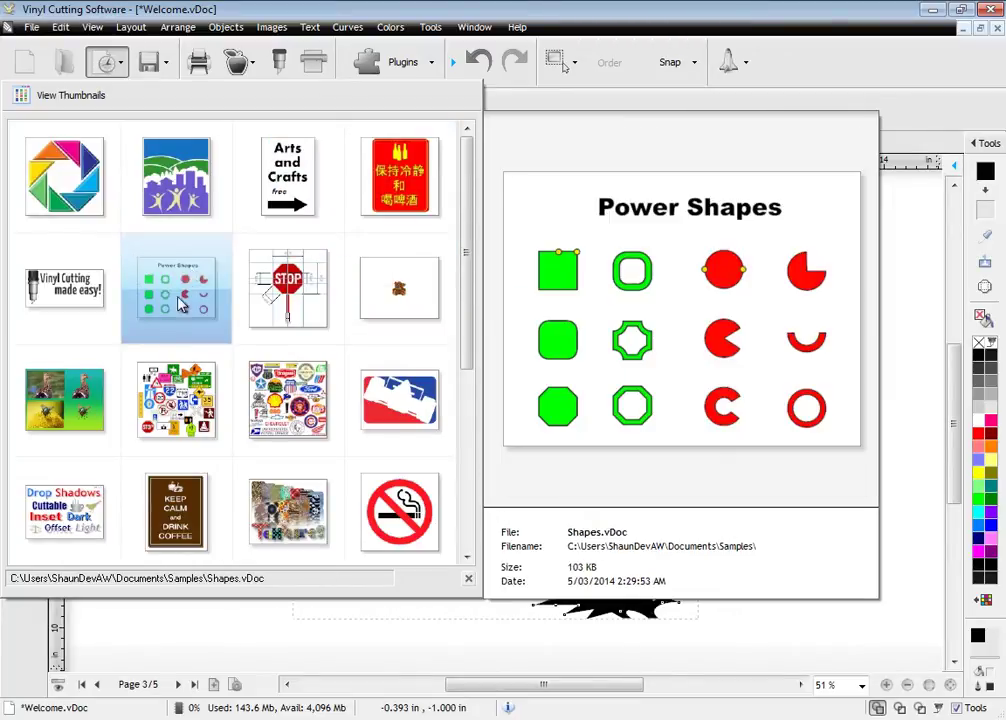
left_click(176, 400)
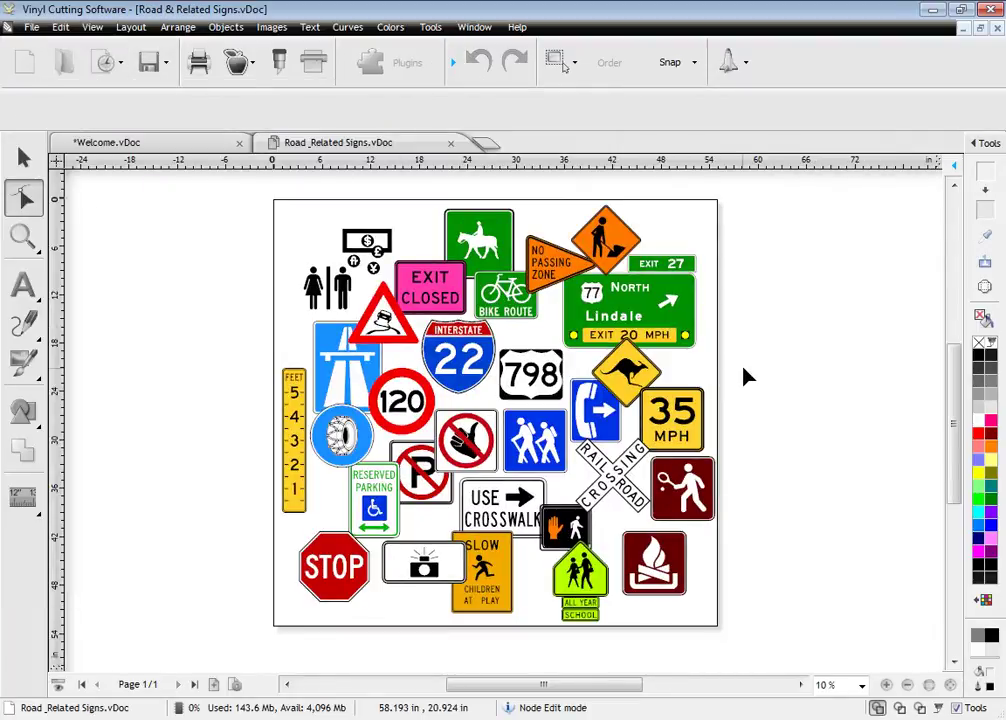
left_click(105, 62)
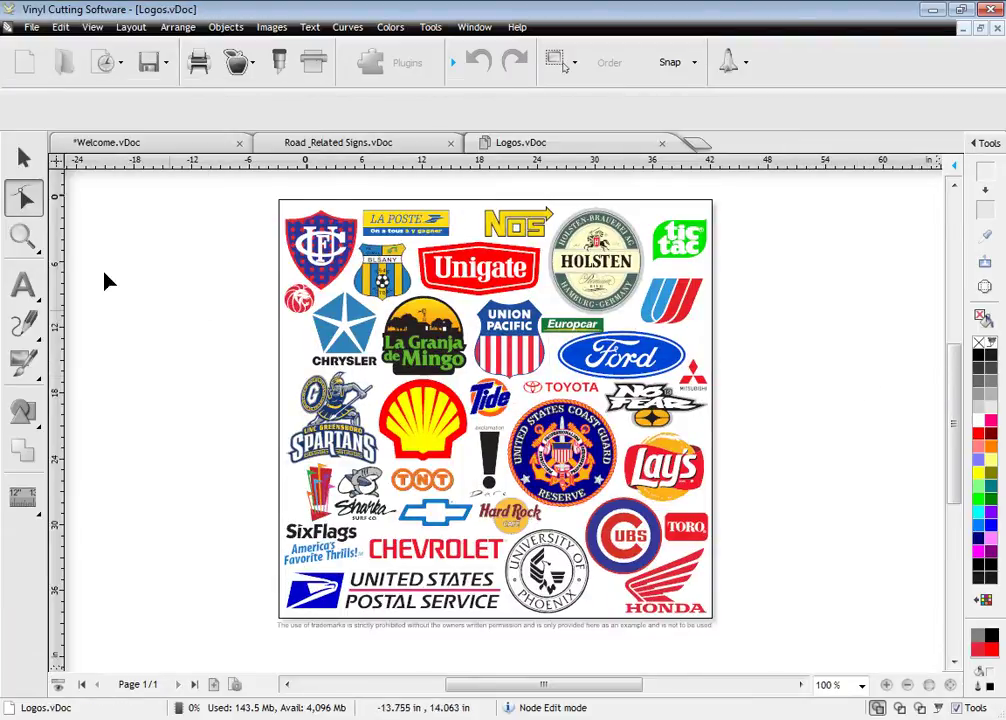
- Zoom in on the logos and view them in Wireframe, Colour Wireframe, then Solid view
left_click(23, 236)
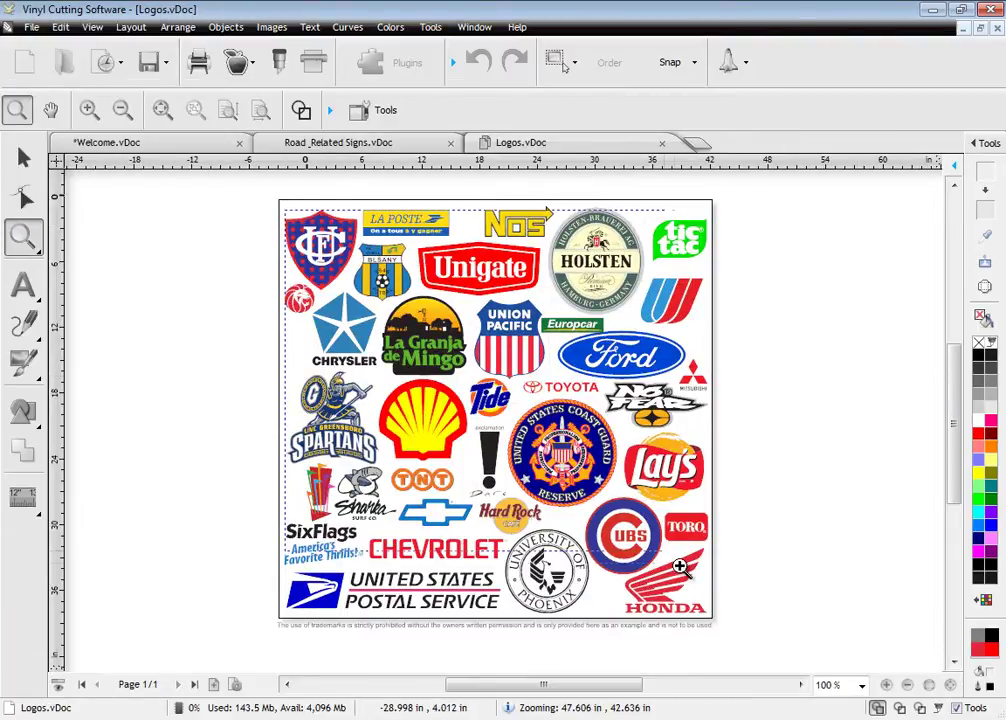
left_click(533, 437)
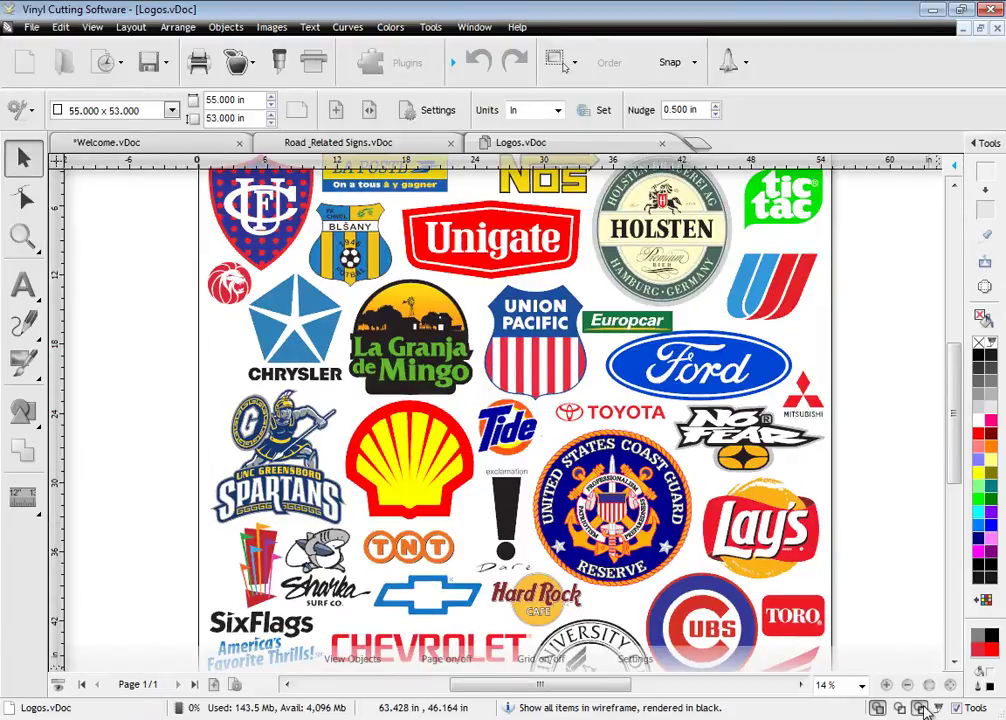
left_click(921, 707)
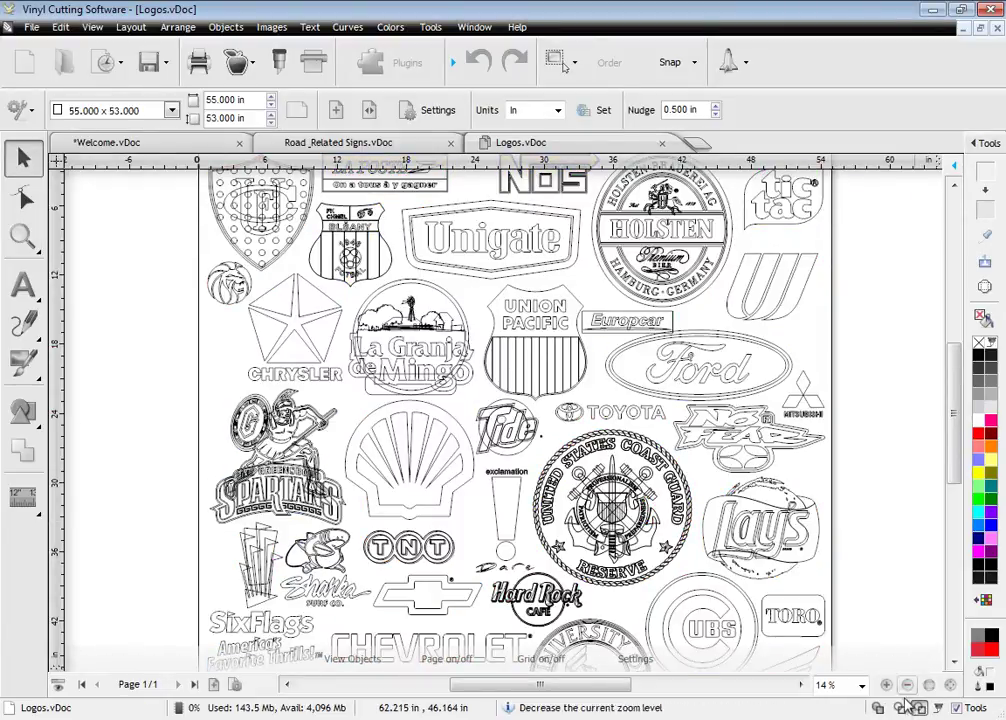
left_click(899, 707)
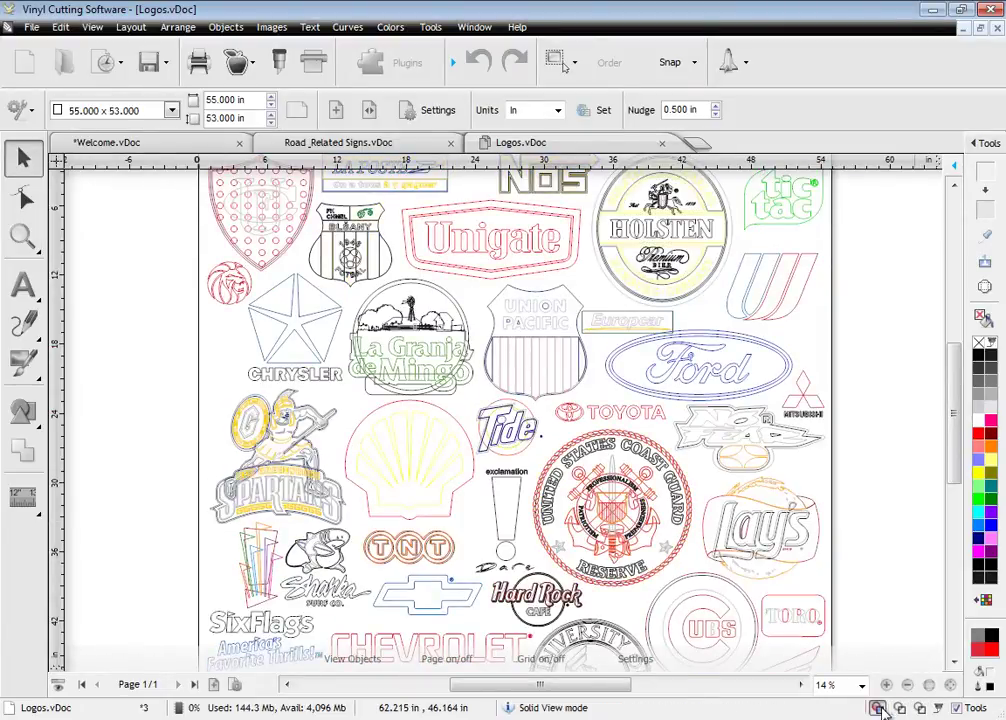
left_click(877, 707)
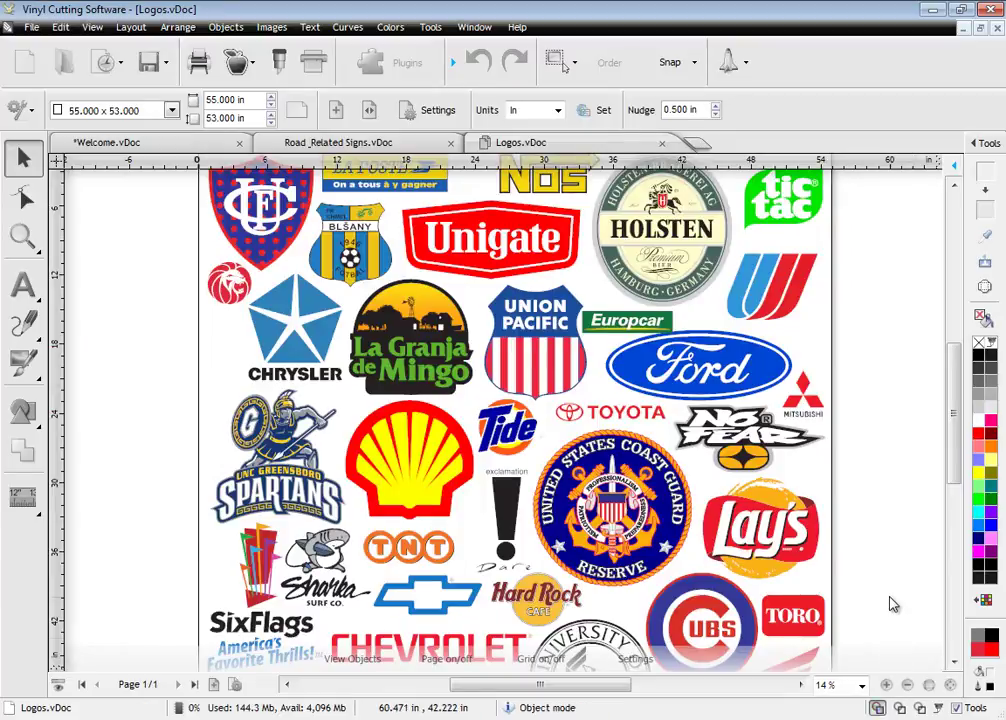
- Open Shapes.vDoc from the recent thumbnails and zoom in on the green shapes
left_click(108, 64)
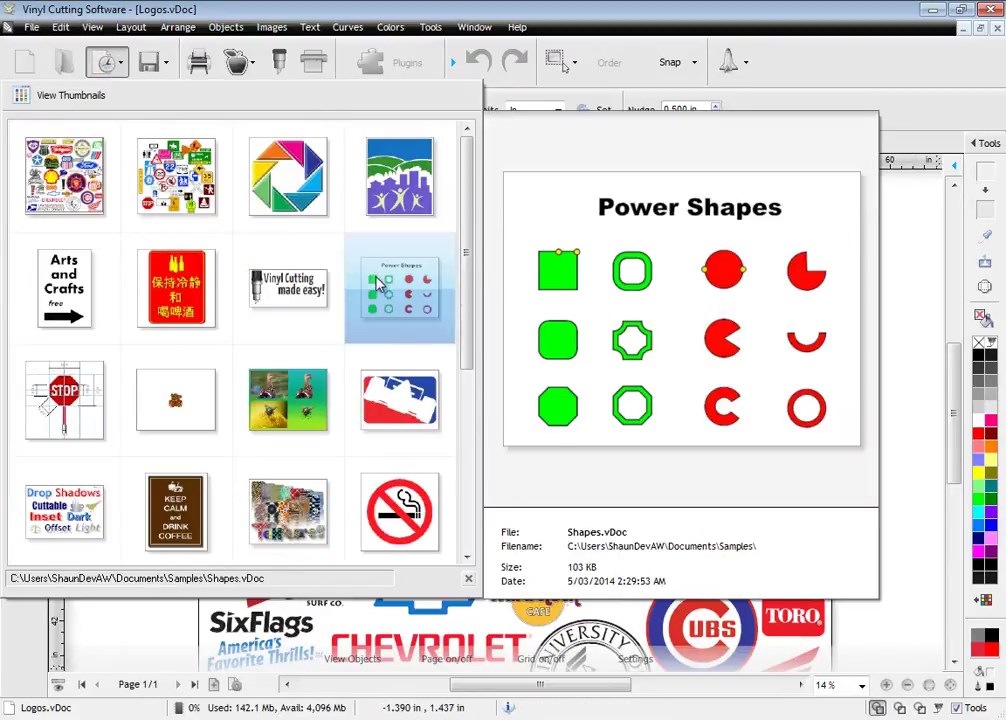
left_click(399, 287)
left_click(22, 236)
left_click_drag(198, 299, 500, 518)
key("space")
left_click(31, 413)
- Turn the green rounded square into a hollow octagon with rounder, inset, mitred corners
left_click(368, 482)
left_click(24, 198)
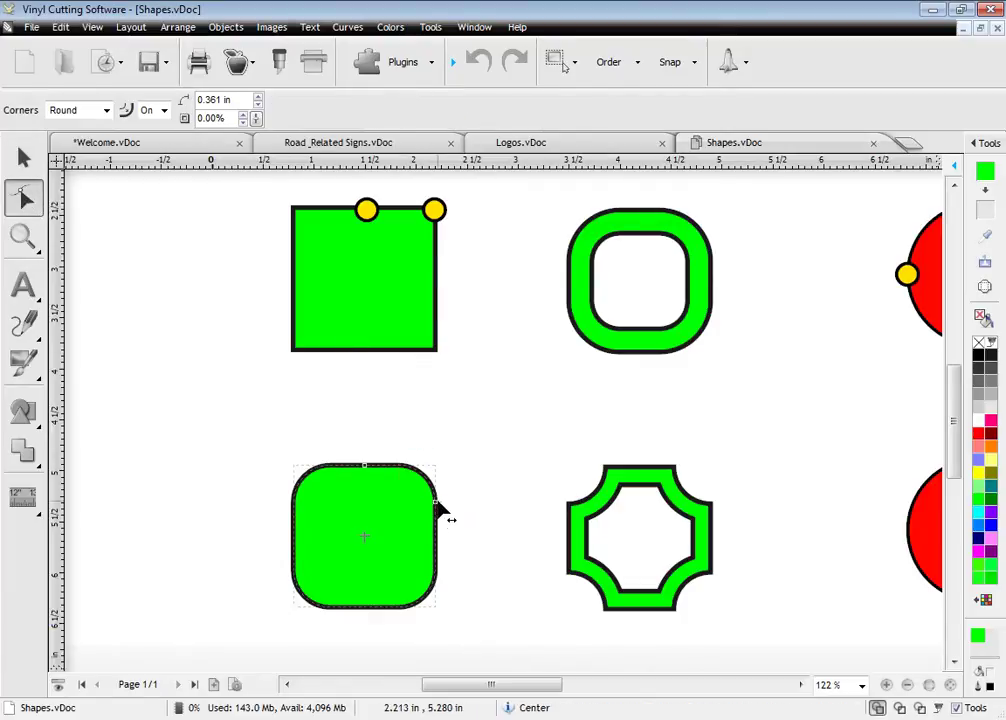
left_click_drag(437, 522, 442, 525)
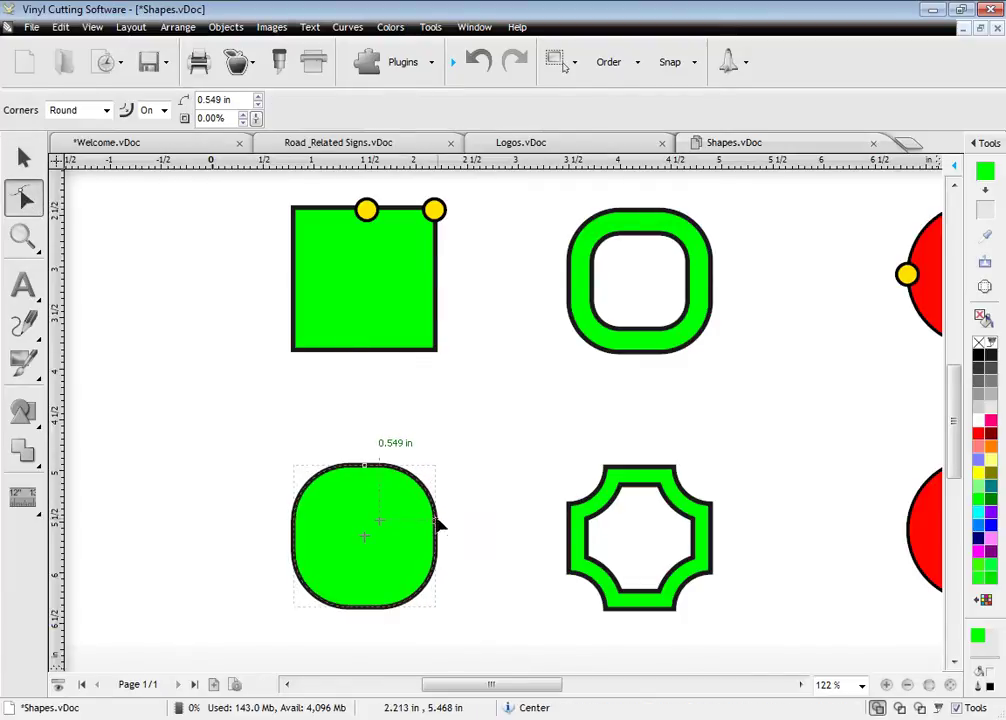
left_click_drag(368, 488, 440, 520)
left_click(106, 110)
left_click(88, 146)
left_click(106, 110)
left_click(88, 155)
left_click_drag(540, 685, 635, 686)
- Reshape the red pac-man into a half-disc arc ring with an inner border
left_click(386, 475)
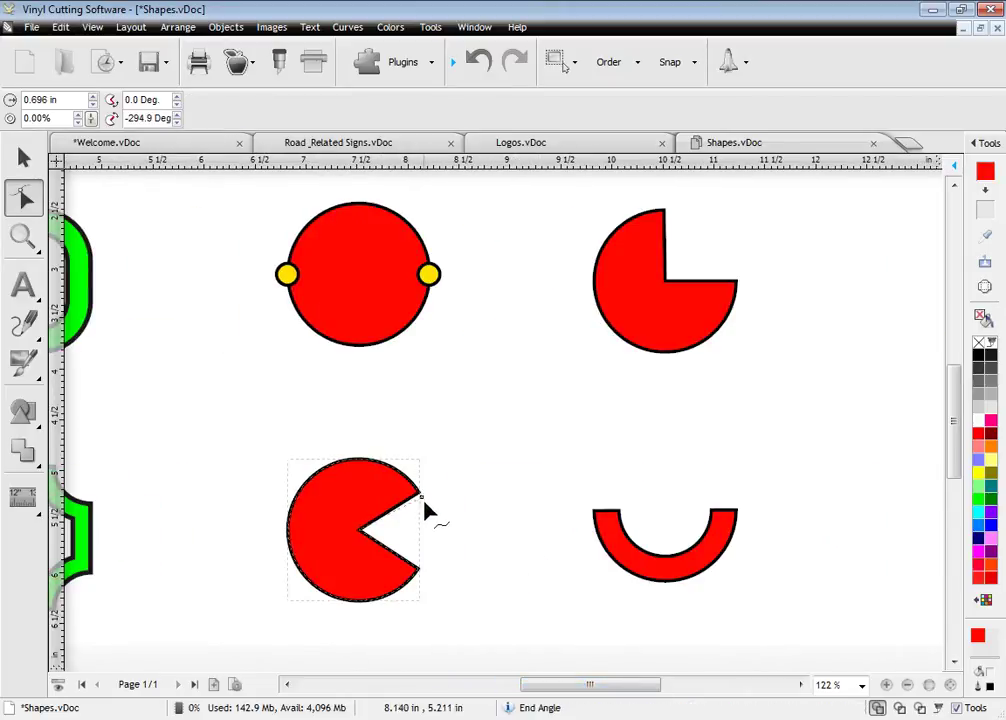
left_click_drag(425, 506, 427, 511)
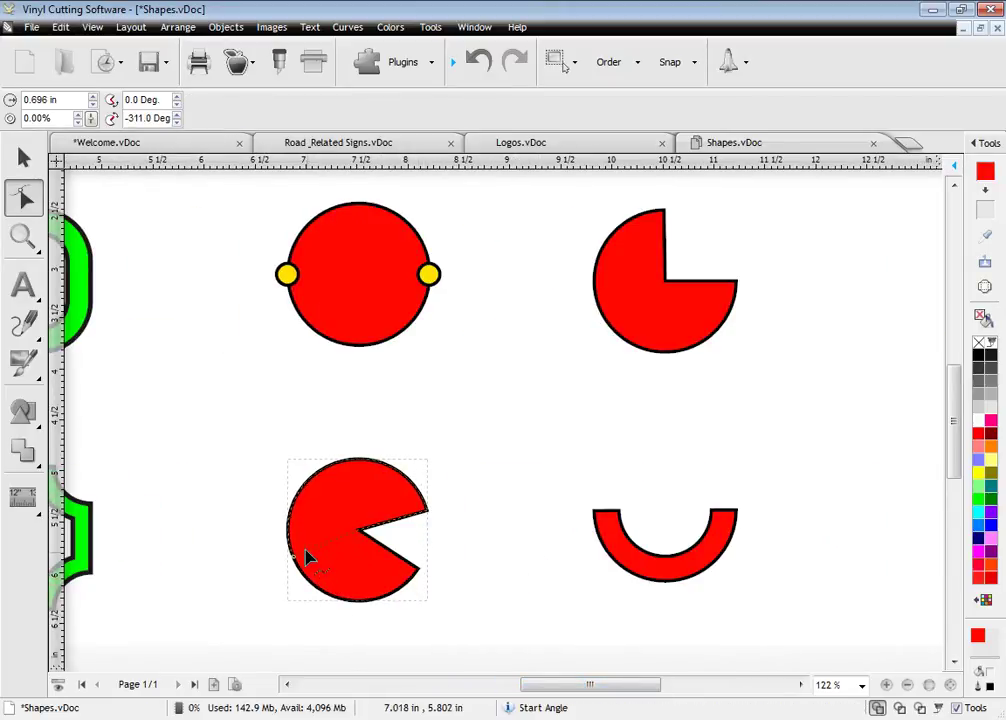
left_click_drag(307, 557, 303, 550)
left_click_drag(353, 494, 458, 497)
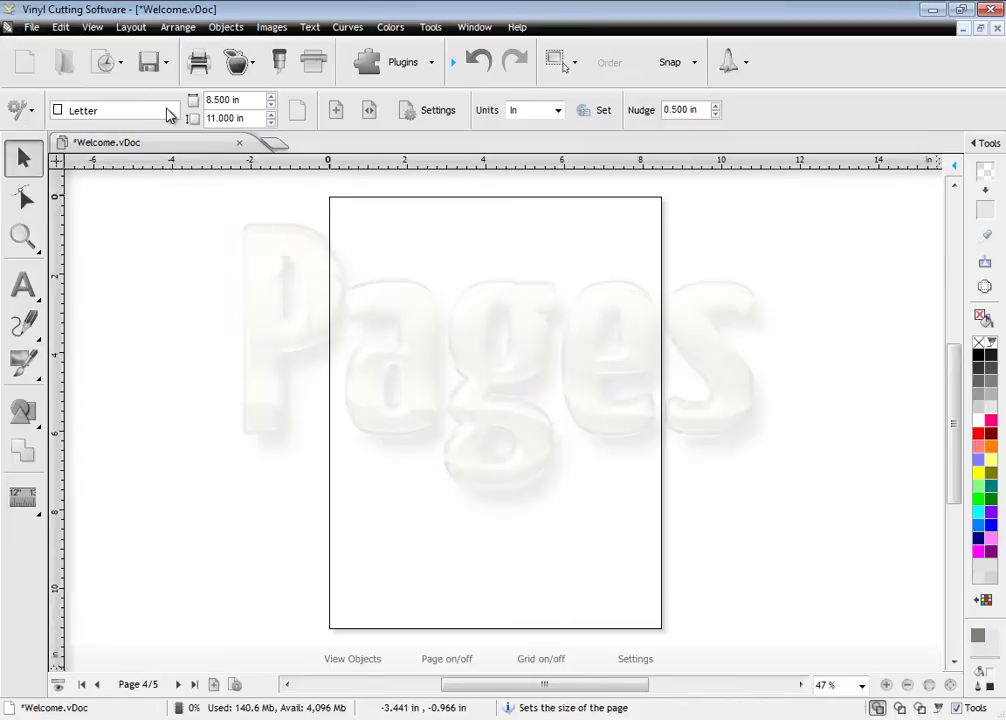
- Set page 4 to Banner (Imperial) > Banner 2x2ft, 24 x 24 in
left_click(172, 110)
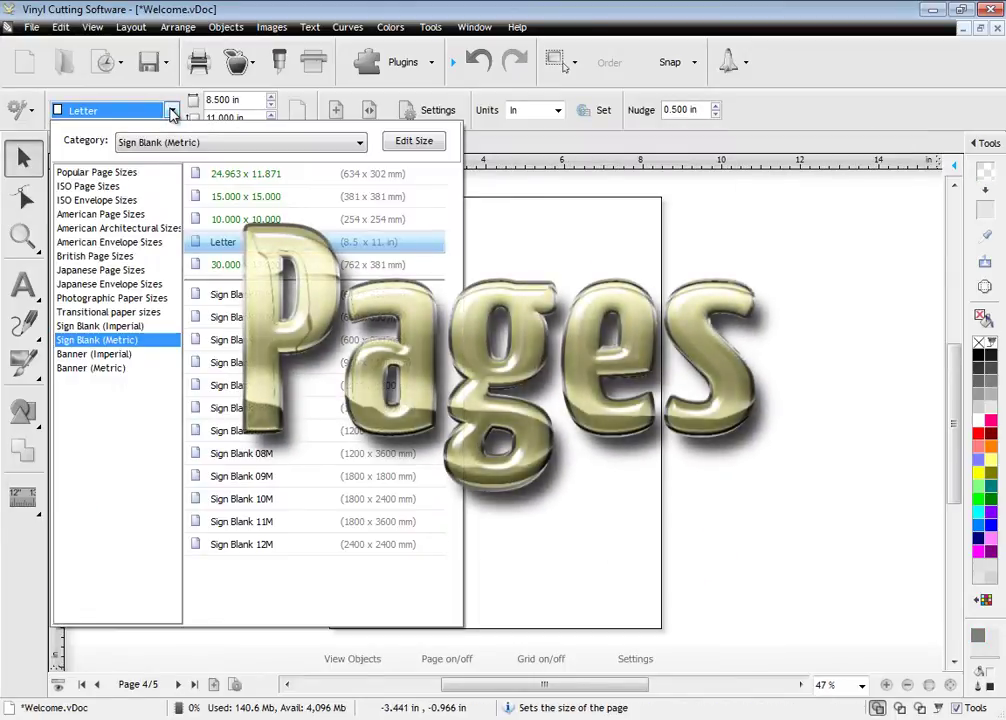
left_click(129, 175)
left_click(124, 215)
left_click(122, 327)
left_click(122, 341)
left_click(122, 355)
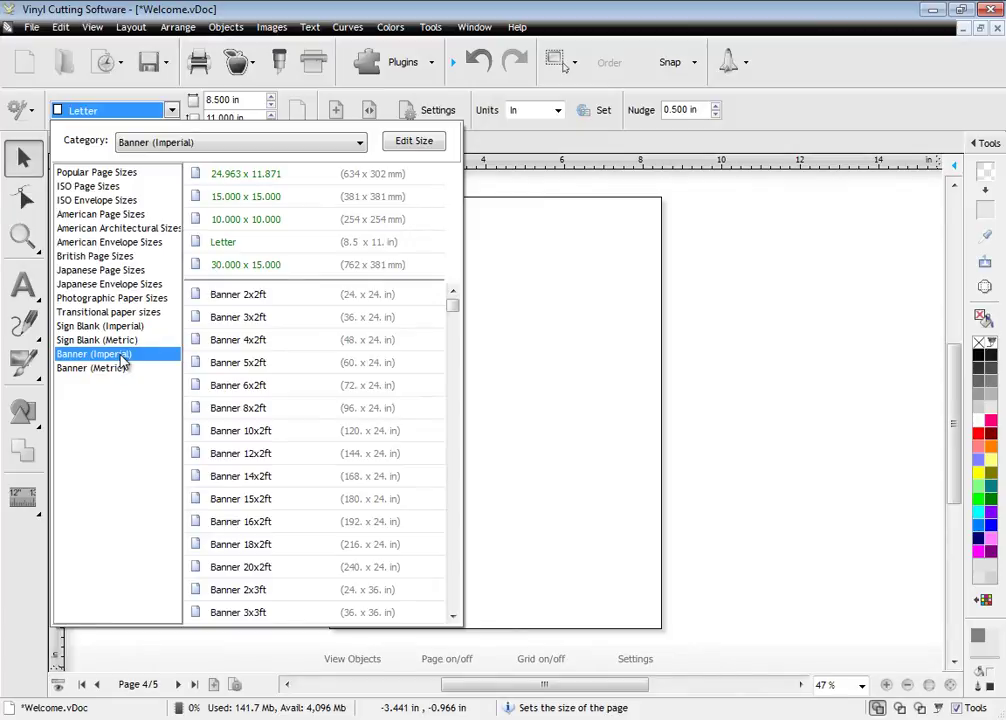
left_click(358, 294)
- Import balls.ai and drag it to size across the banner on page 4
left_click(31, 27)
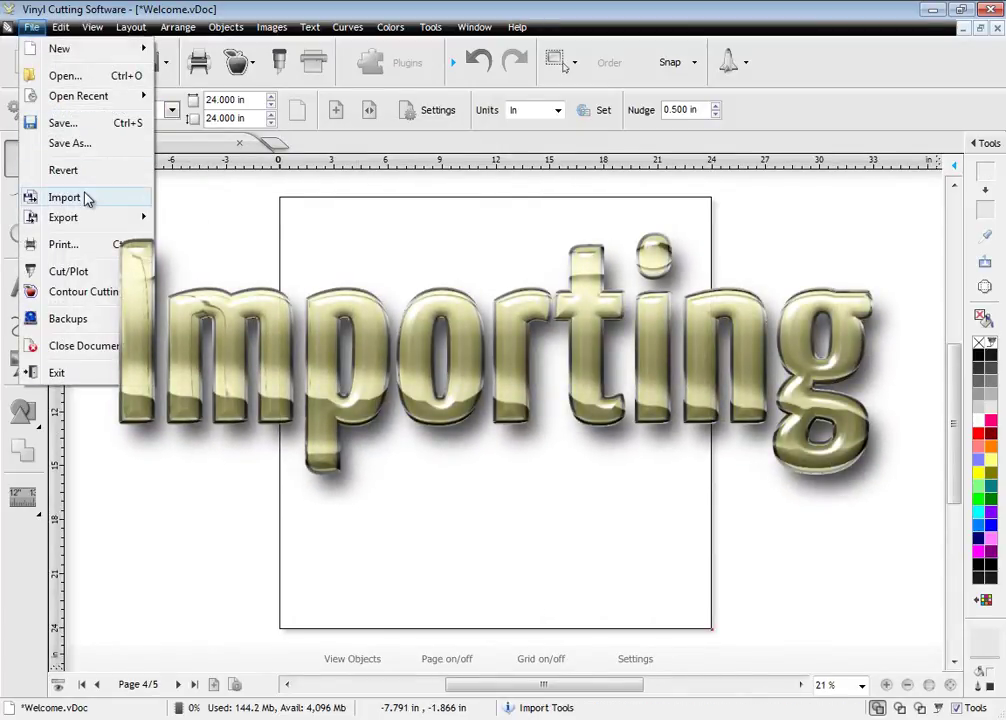
mouse_move(83, 198)
left_click(222, 198)
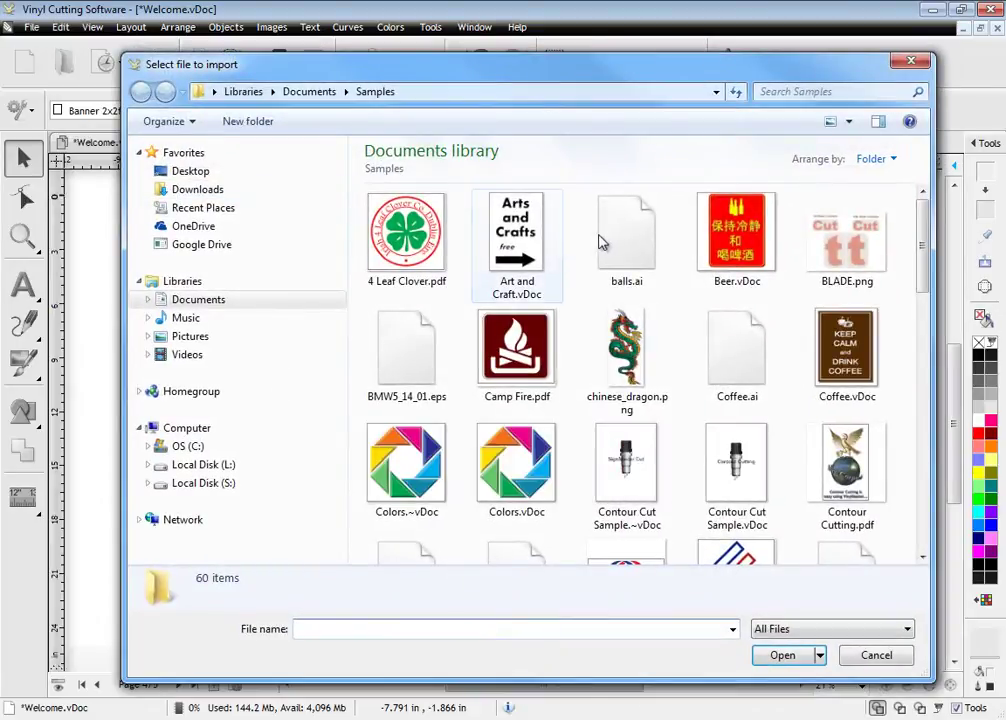
left_click(630, 262)
left_click(808, 656)
left_click_drag(298, 228, 712, 608)
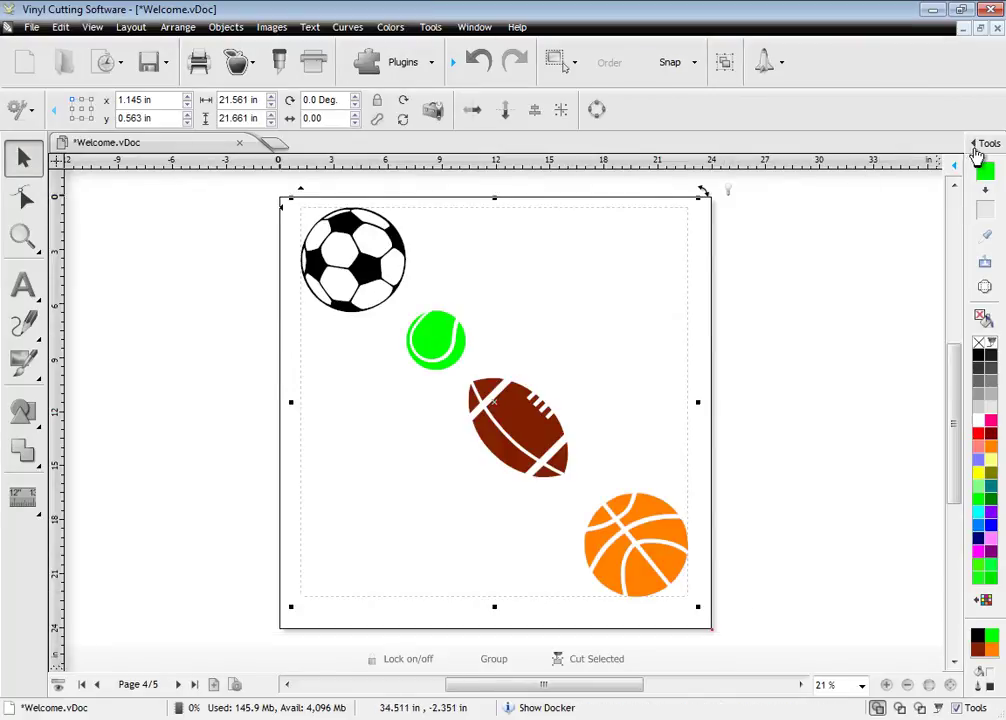
- Show the Object Manager and select each of the five ball curves in turn
left_click(770, 123)
left_click(875, 204)
left_click(867, 219)
left_click(858, 234)
left_click(845, 250)
left_click(836, 266)
- On page 2, change the word Bold's font style to Normal
left_click(710, 164)
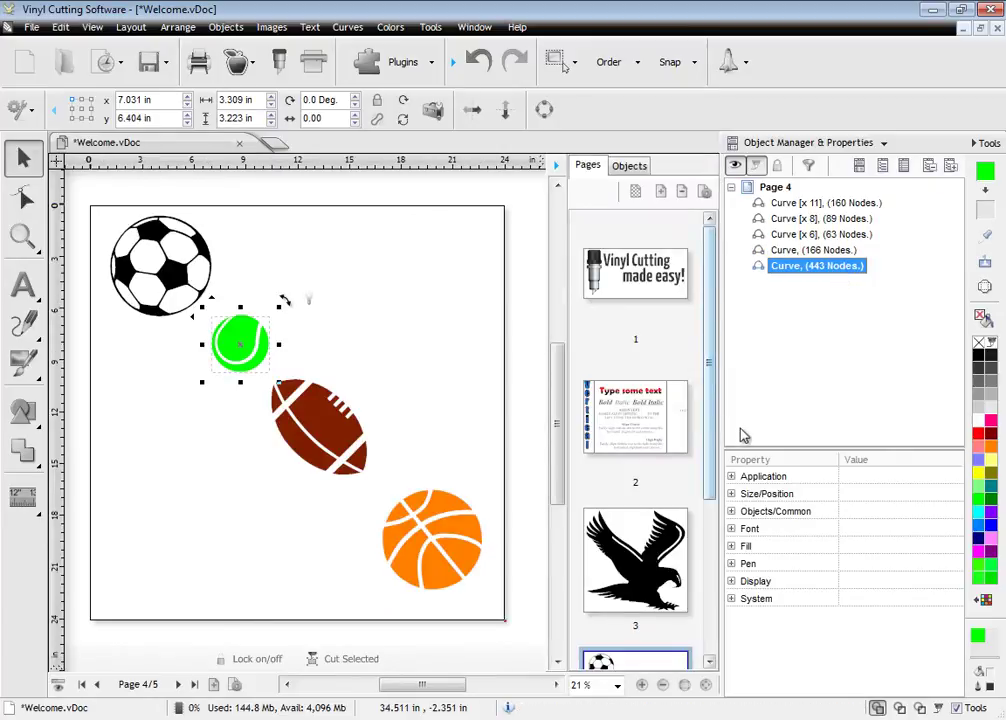
left_click(635, 416)
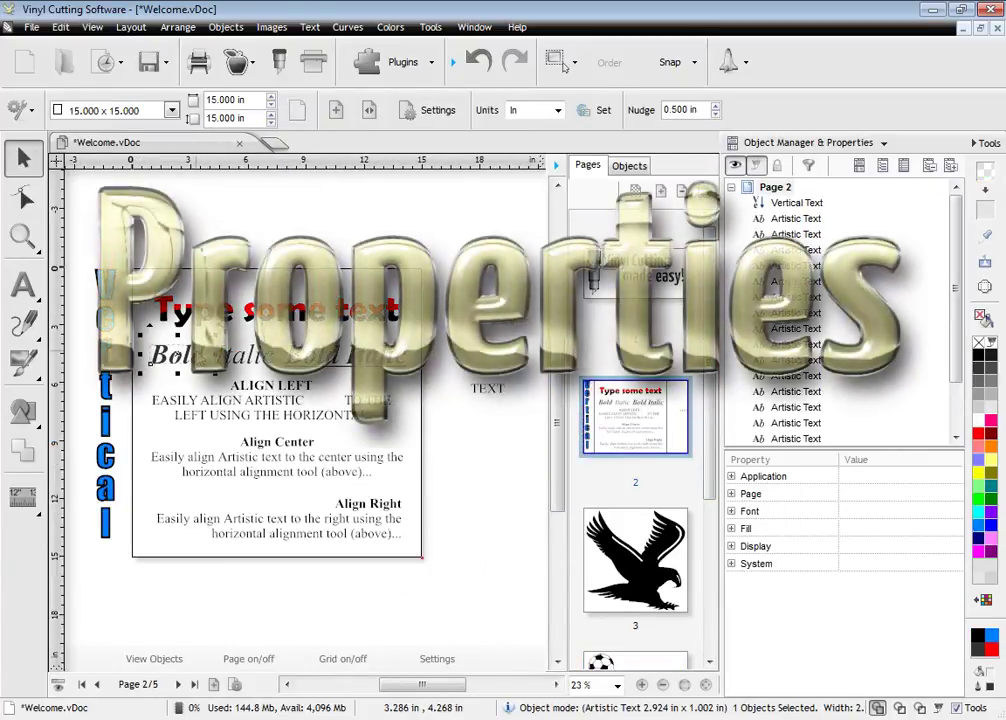
left_click(732, 546)
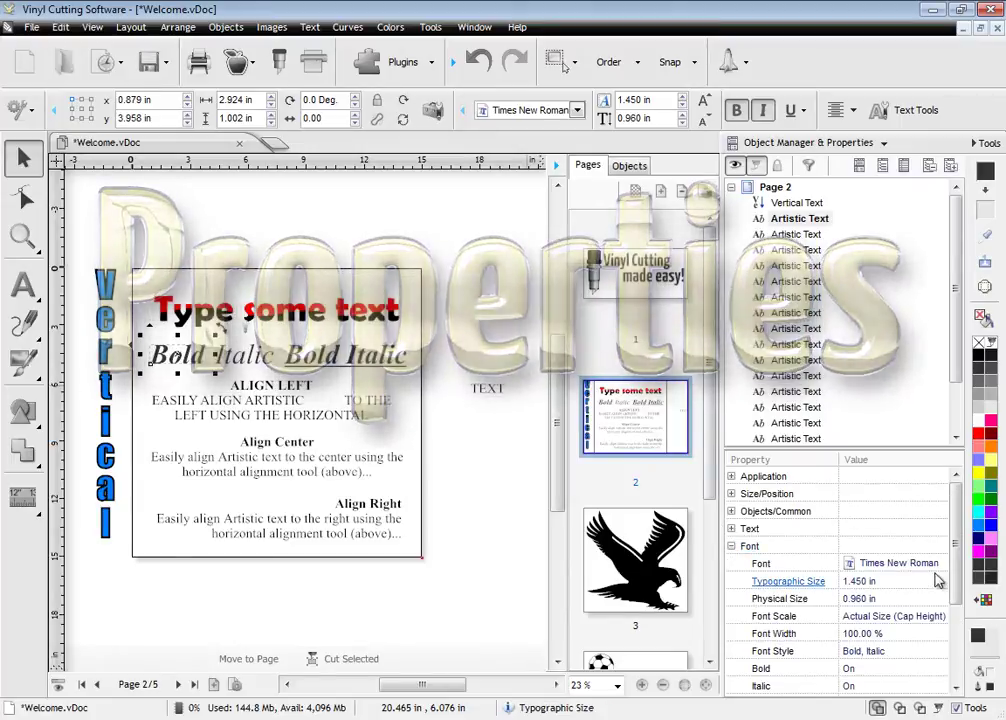
left_click_drag(958, 561, 958, 606)
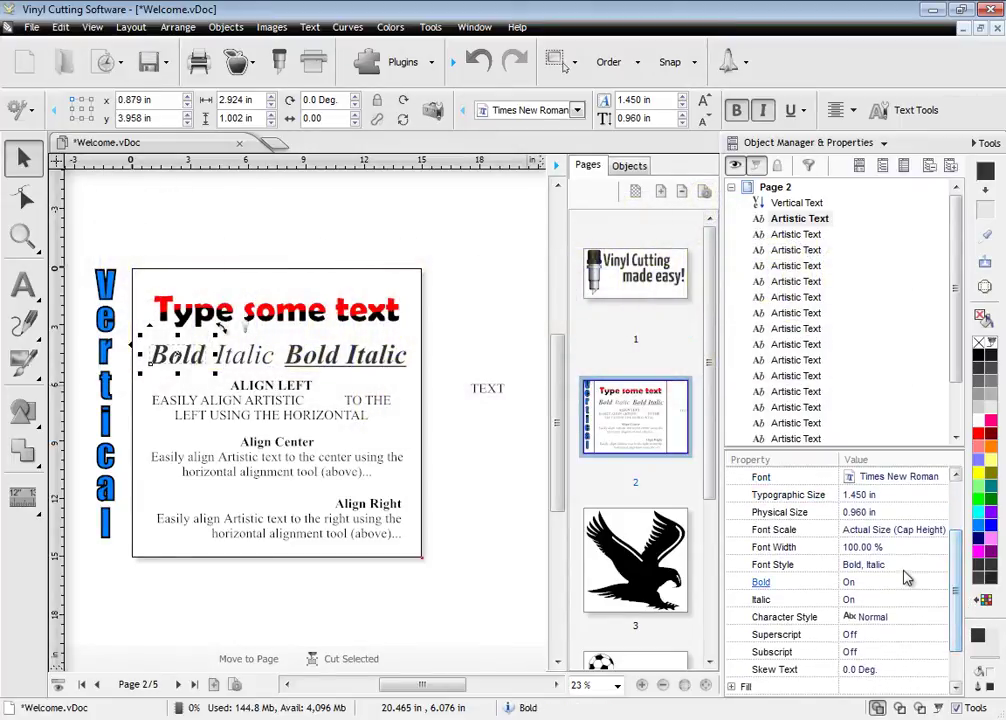
left_click(903, 566)
left_click(941, 565)
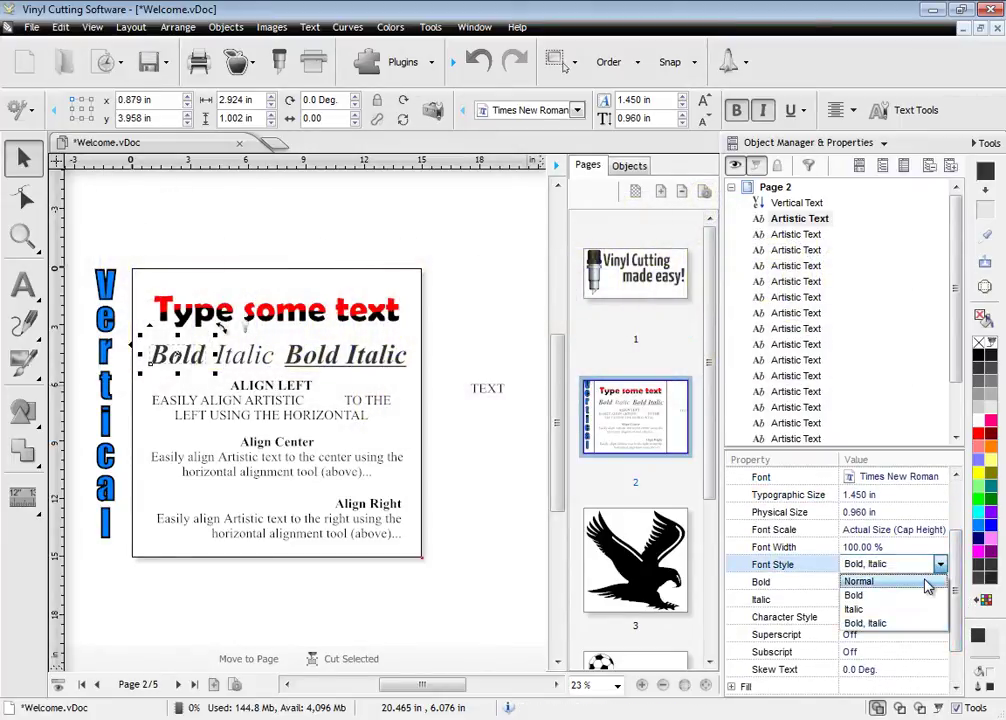
left_click(924, 581)
- Turn Bold on for the word Italic, making it bold italic
left_click(245, 356)
left_click(905, 582)
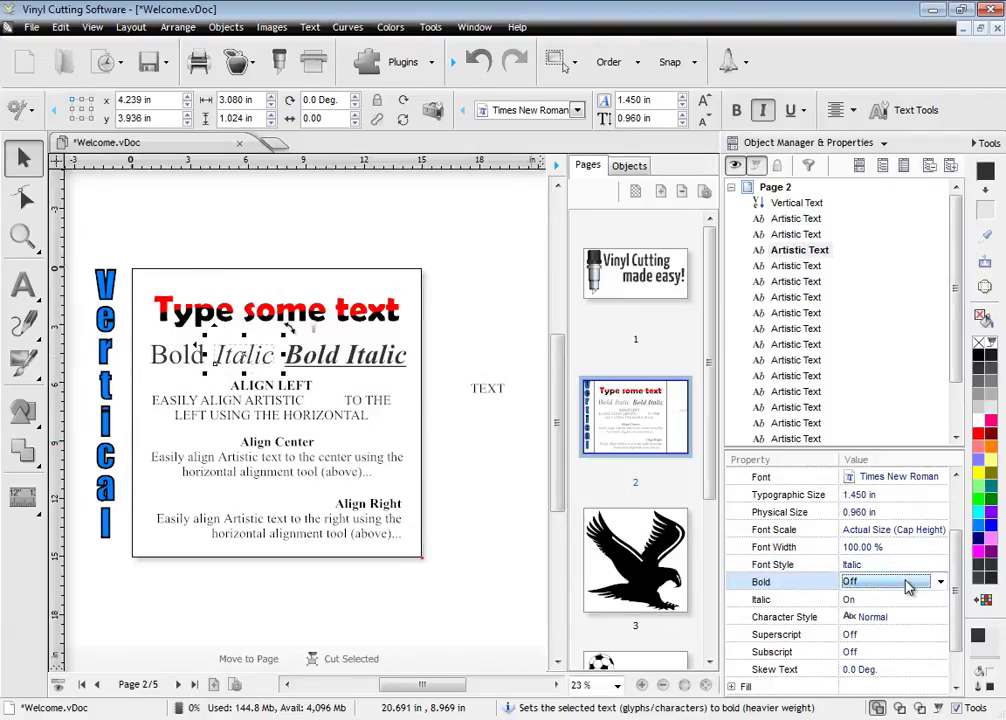
left_click(940, 581)
left_click(898, 614)
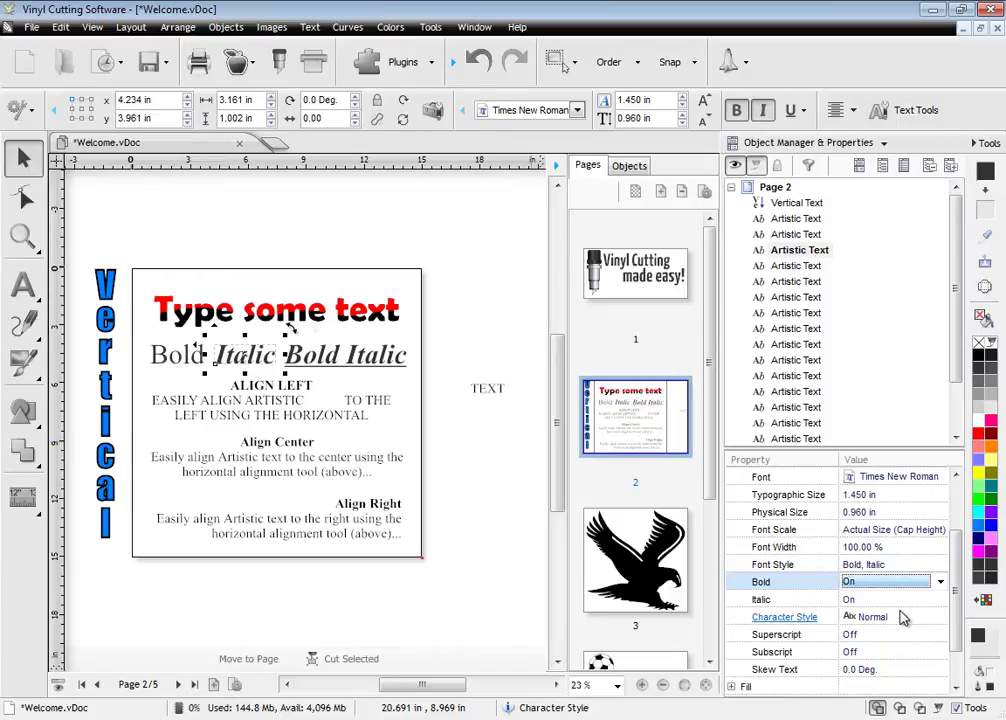
- Collapse the font properties and return to the sports balls on page 4
scroll(958, 588, "up", 2)
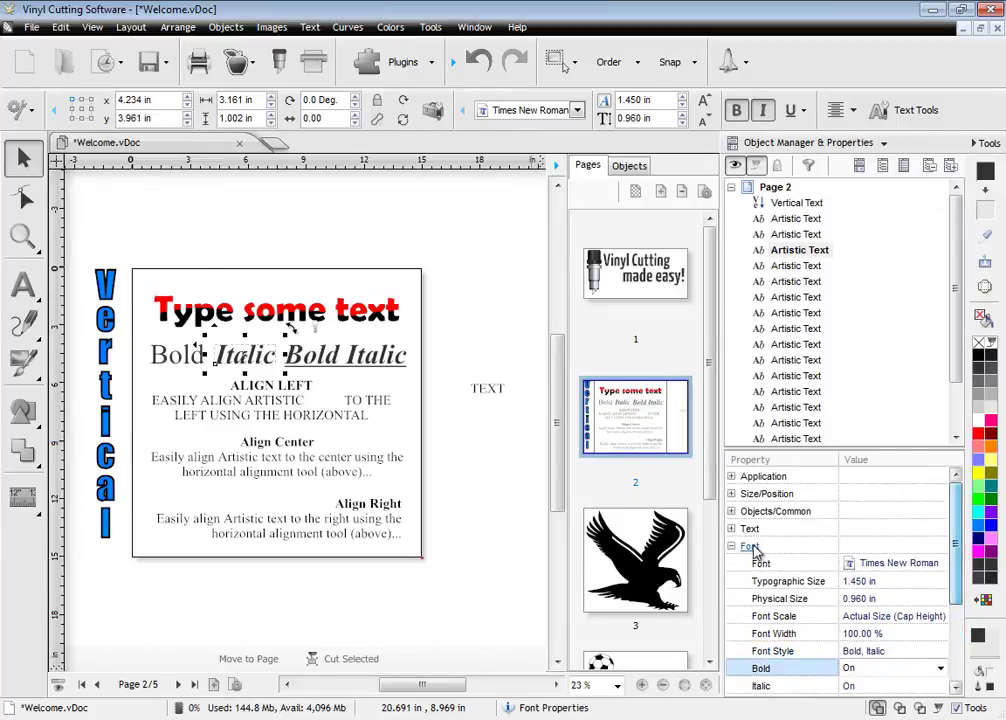
left_click(751, 549)
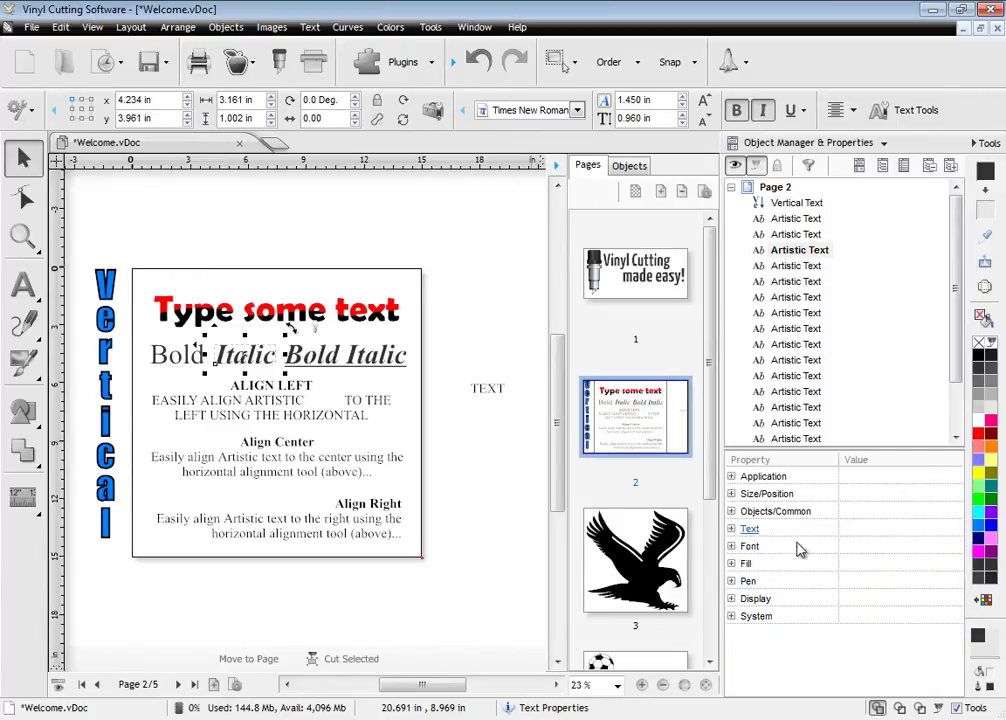
scroll(710, 400, "down", 3)
left_click(660, 541)
left_click(557, 166)
- With Align, Space and Distribute, marquee-select the four balls and apply Align Right
left_click(779, 142)
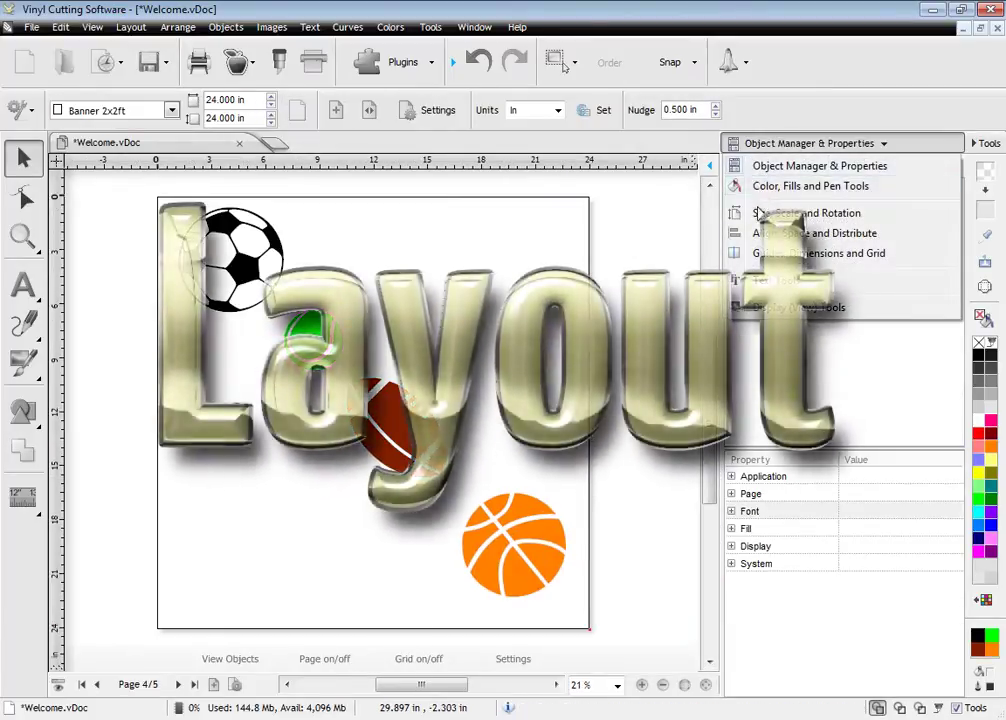
left_click(800, 233)
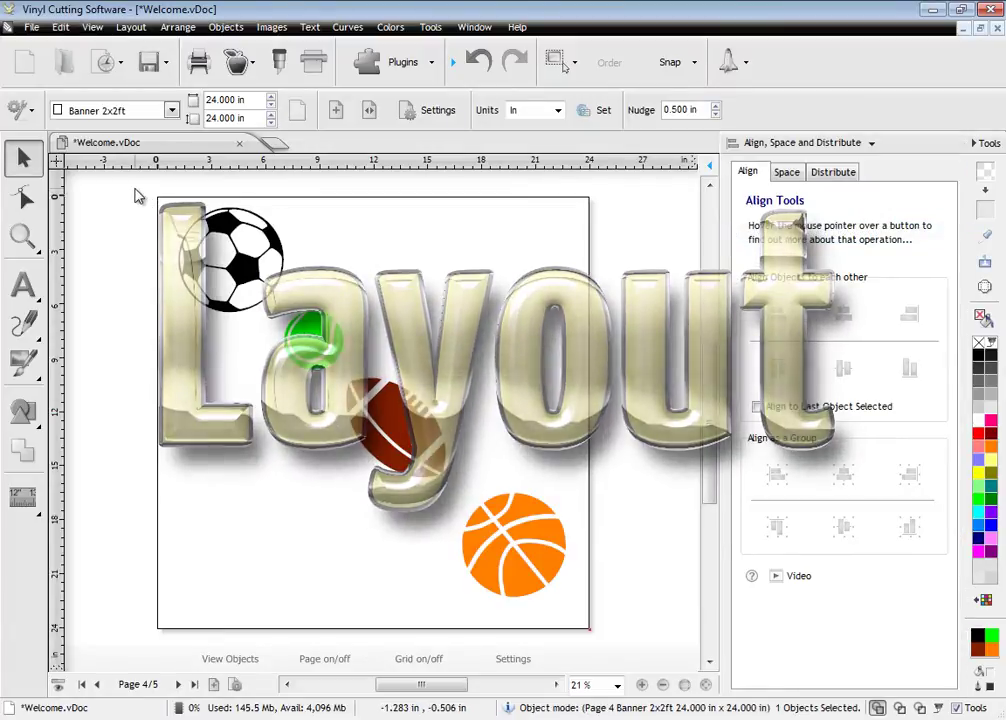
left_click_drag(138, 196, 640, 635)
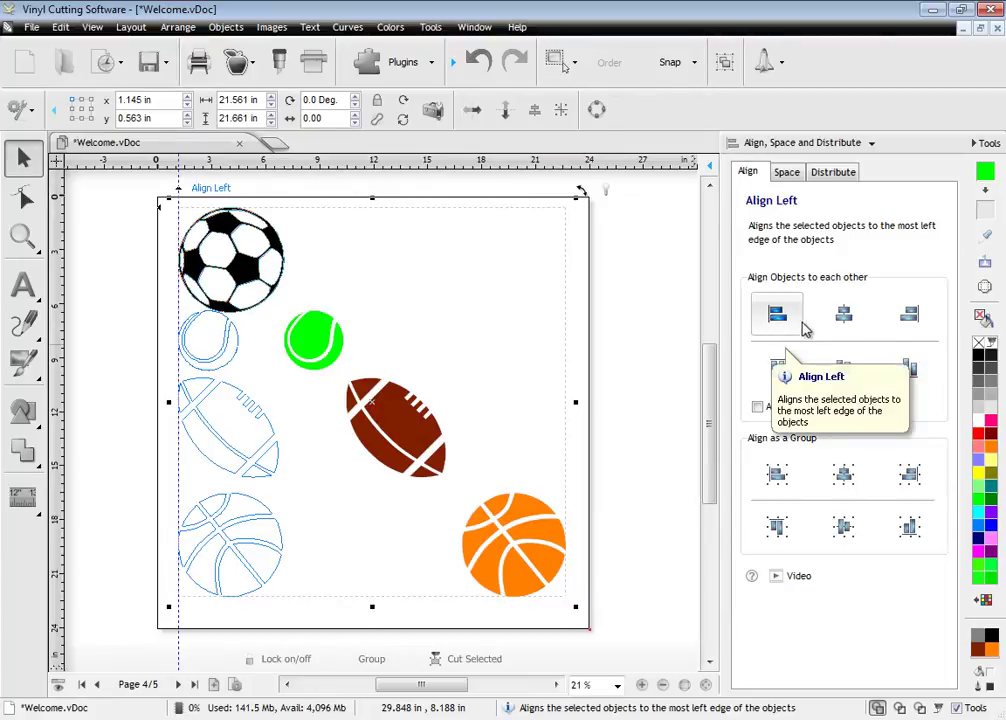
left_click(910, 318)
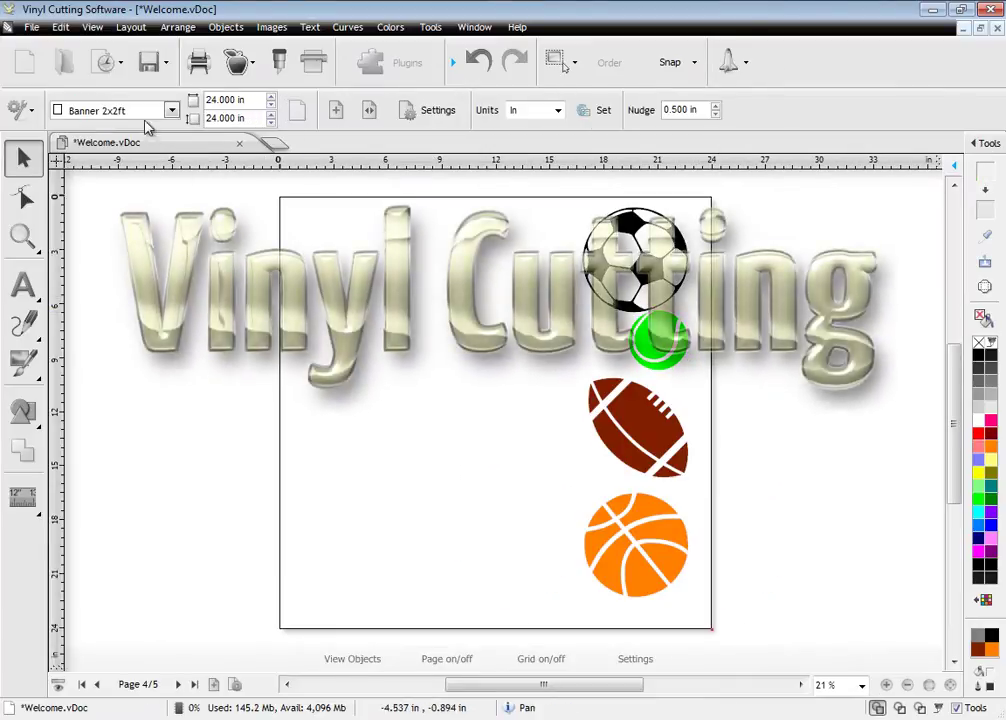
- Open the Arts and Crafts sample and bring up Send to be Cut
left_click(118, 64)
left_click(62, 162)
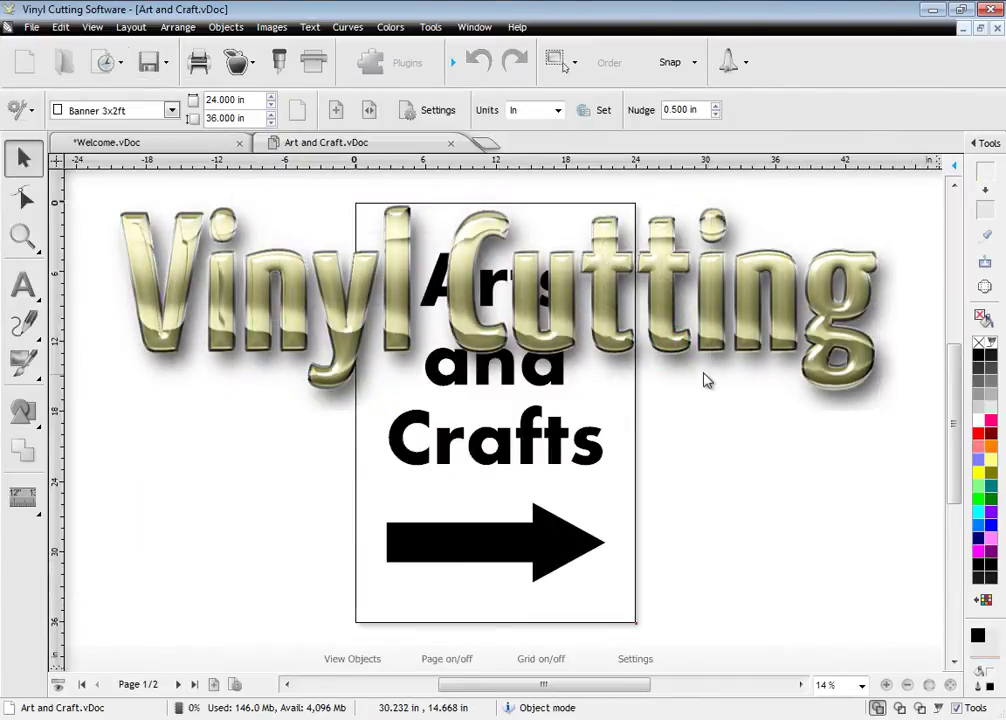
left_click(279, 62)
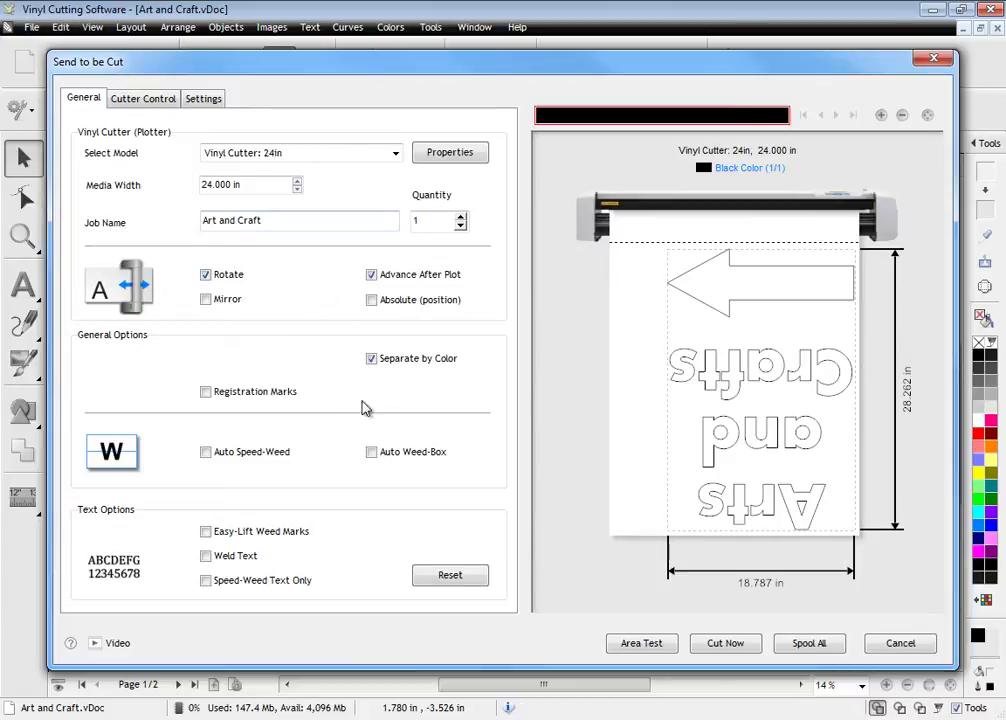
- Add weed boxes around text only and easy-lift weed marks inside the letter holes
left_click(208, 581)
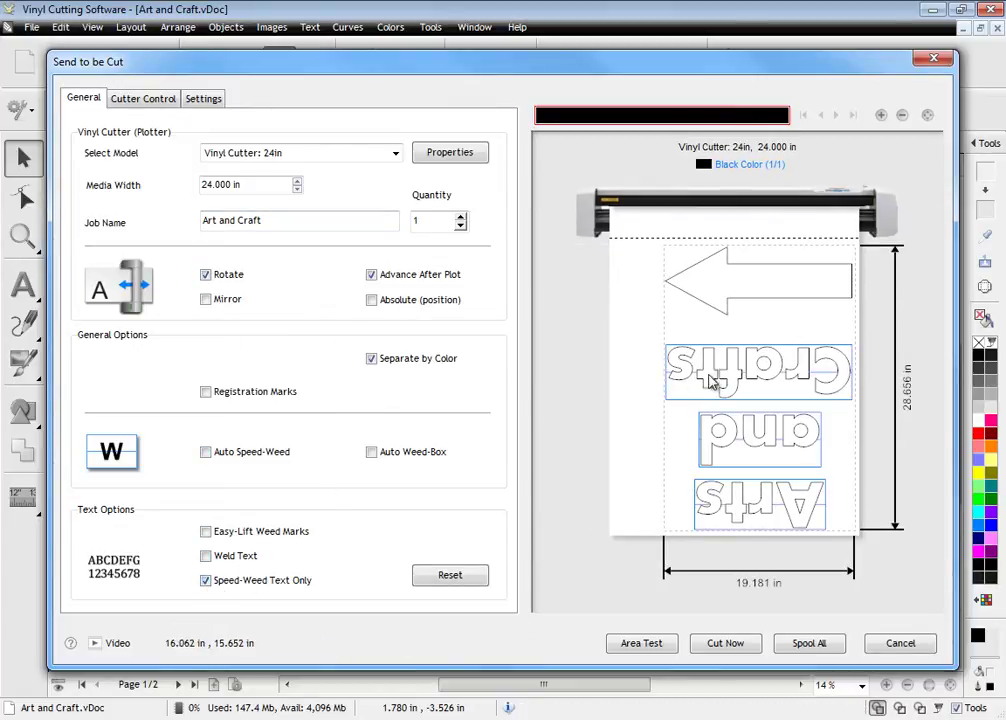
left_click(882, 114)
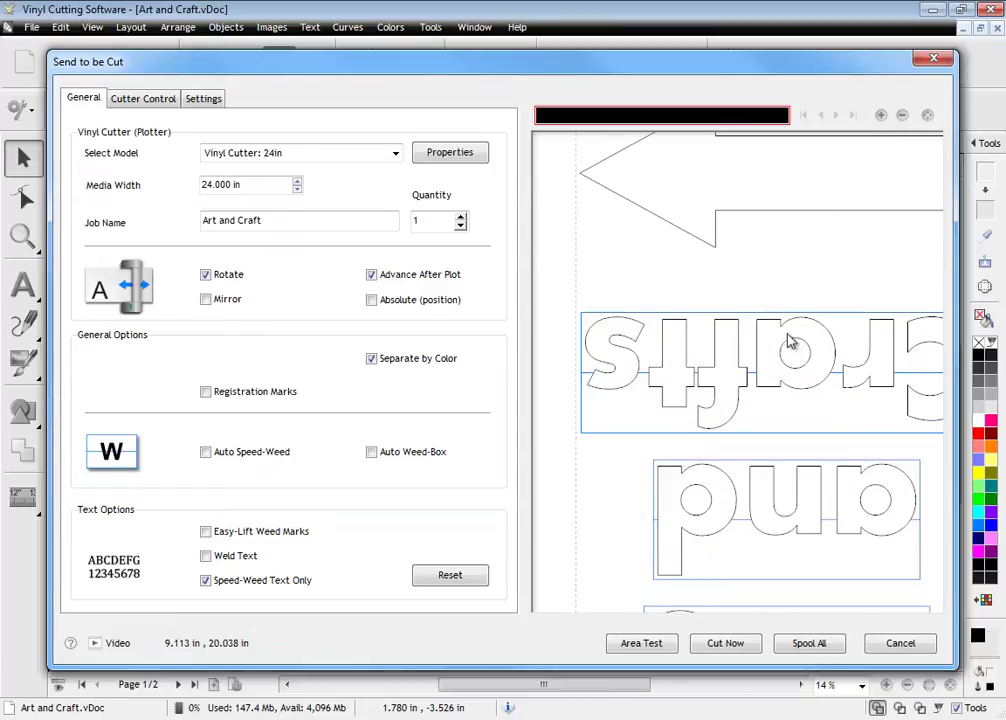
left_click(206, 531)
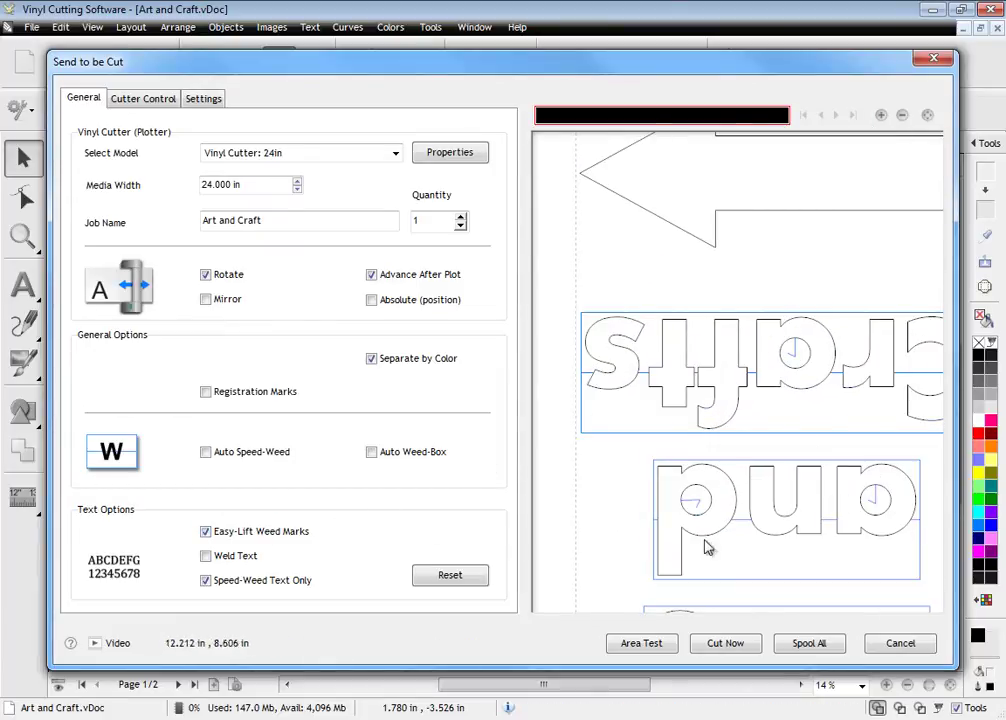
- Review blade offset and vertical start position, then send the sign to the cutter
left_click(143, 98)
left_click(238, 168)
left_click(206, 99)
left_click(360, 187)
left_click(750, 647)
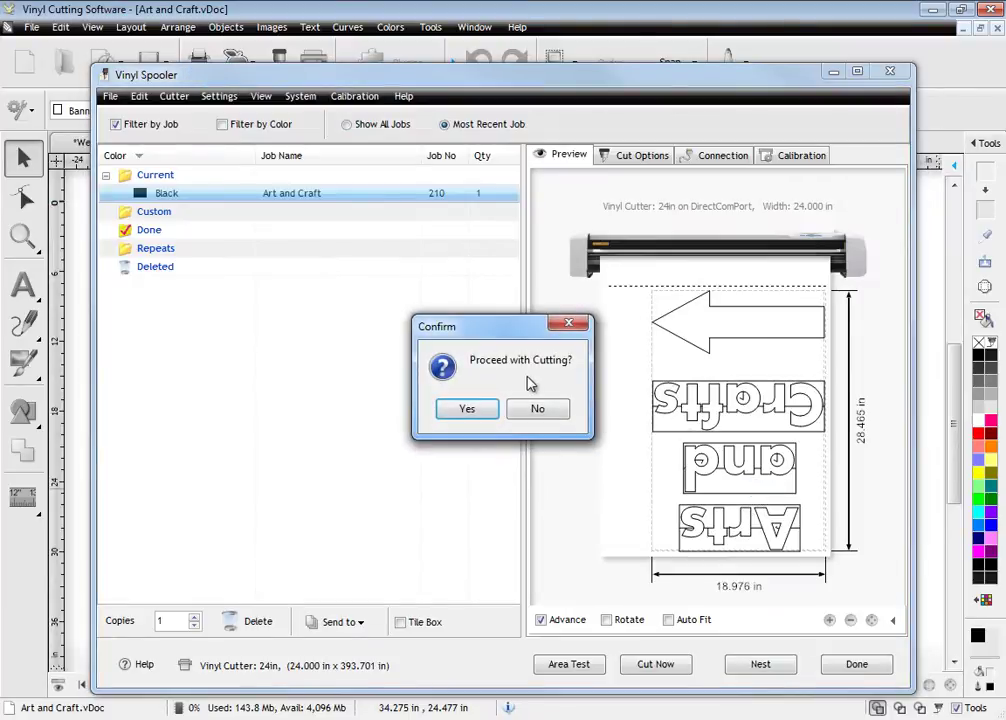
- Confirm the Art and Craft cut, close the spooler, and open the Family sample
left_click(478, 414)
left_click(889, 71)
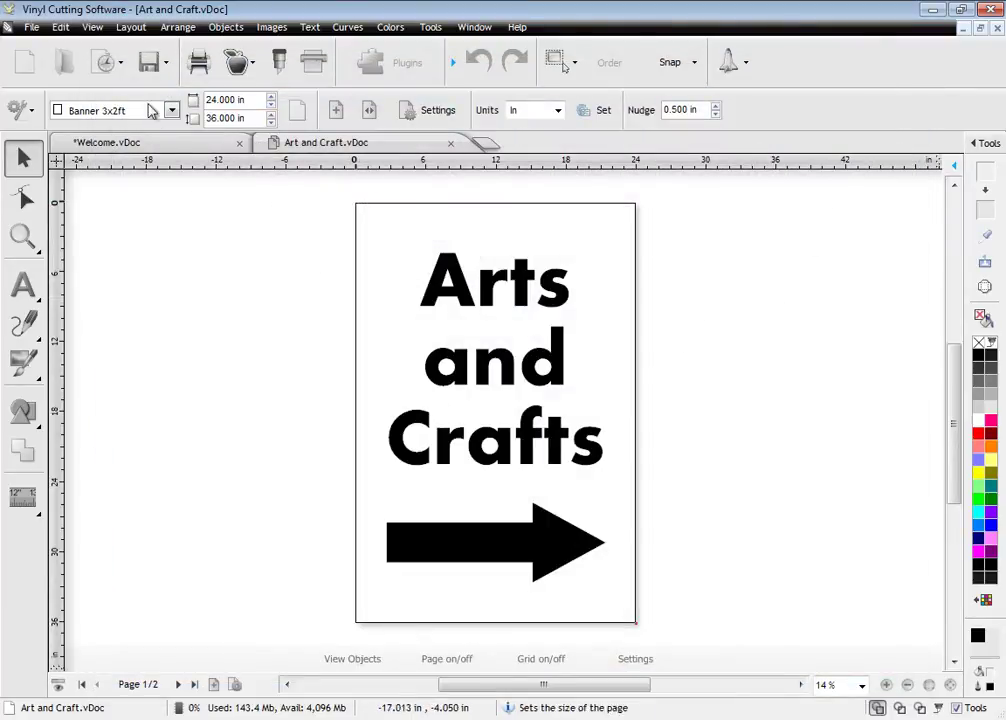
left_click(118, 64)
left_click(176, 289)
- Send Family to be cut separated by colour, preview purple, yellow, green layers, and spool all
left_click(281, 62)
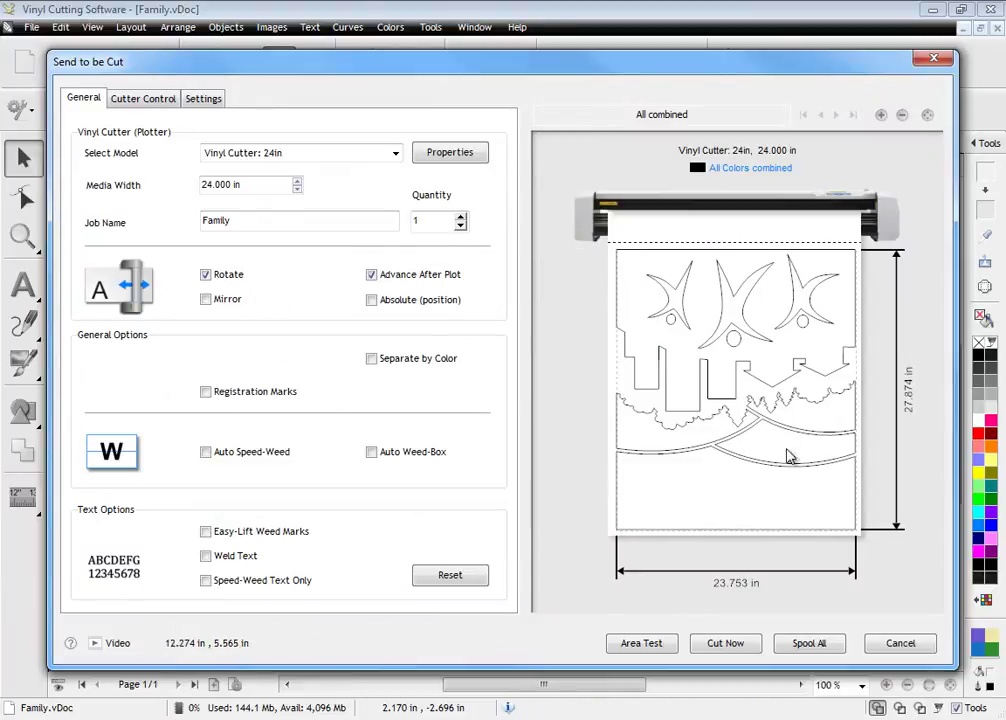
left_click(371, 358)
left_click(632, 120)
left_click(689, 119)
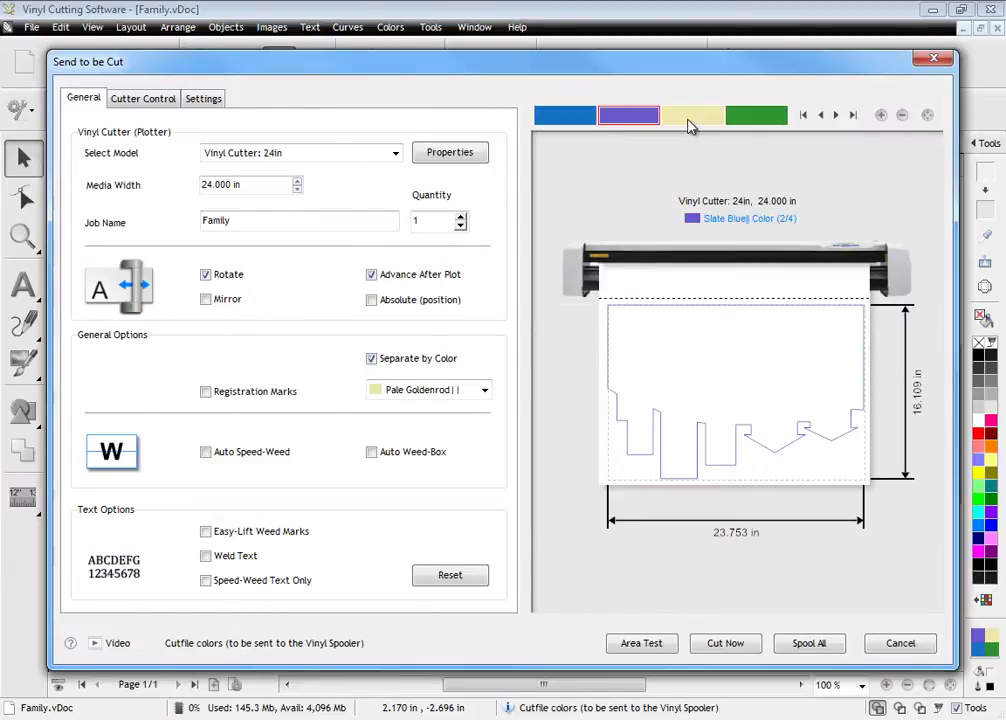
left_click(754, 119)
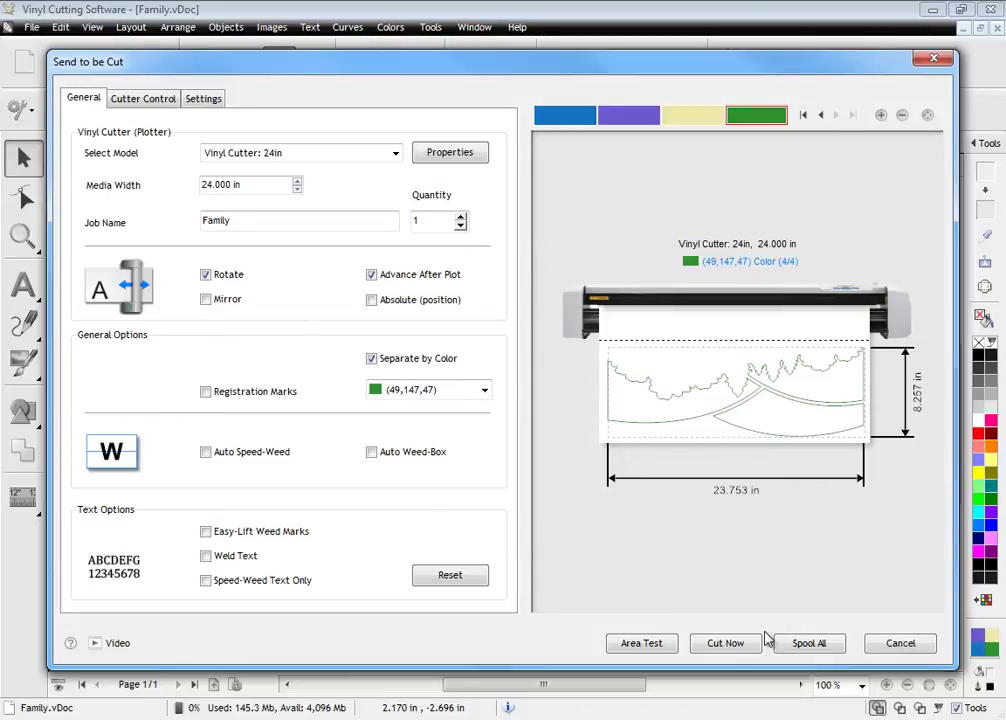
left_click(793, 645)
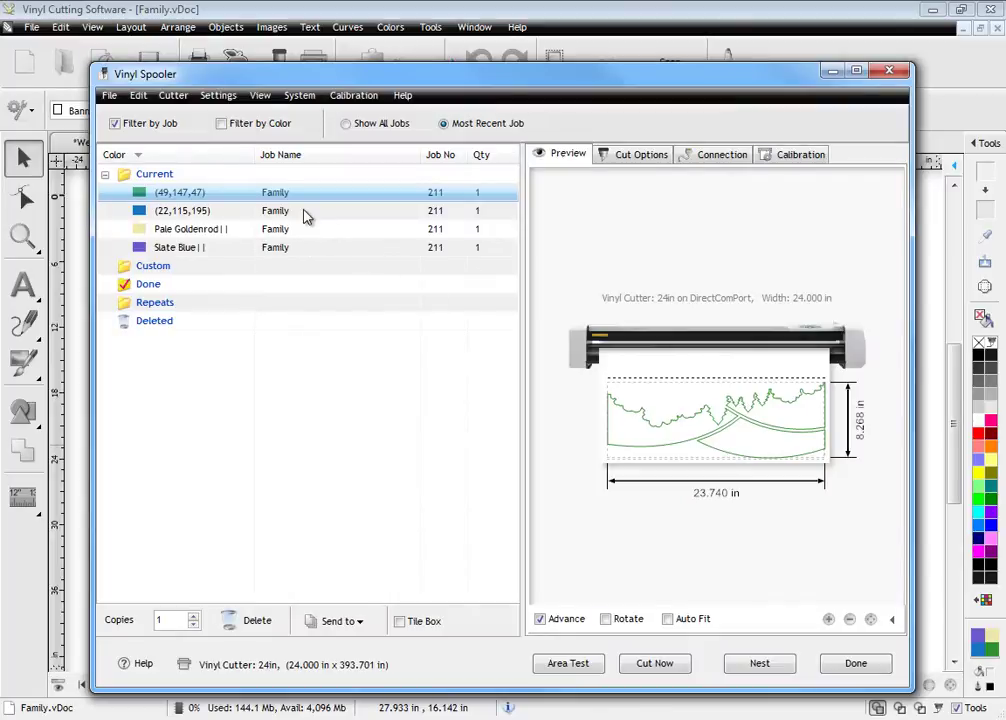
- Preview the spooled (22,115,195) blue, Pale Goldenrod and Slate Blue jobs
left_click(305, 214)
left_click(305, 230)
left_click(306, 247)
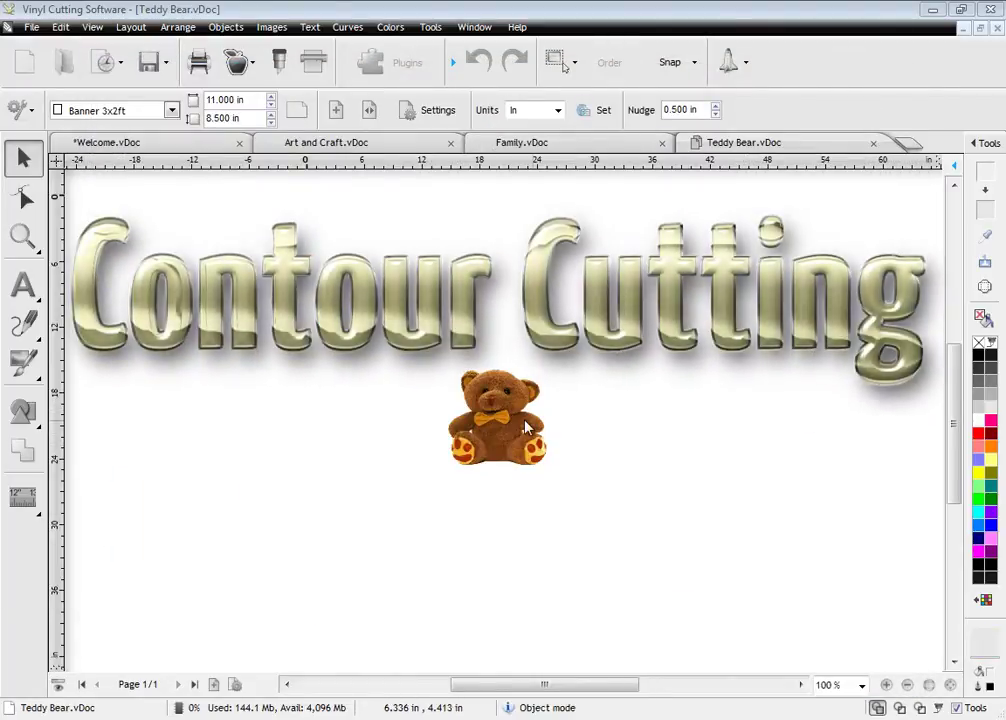
- Open the Teddy Bear sample and start the Contour Cut Wizard
left_click(523, 428)
scroll(523, 428, "up", 4)
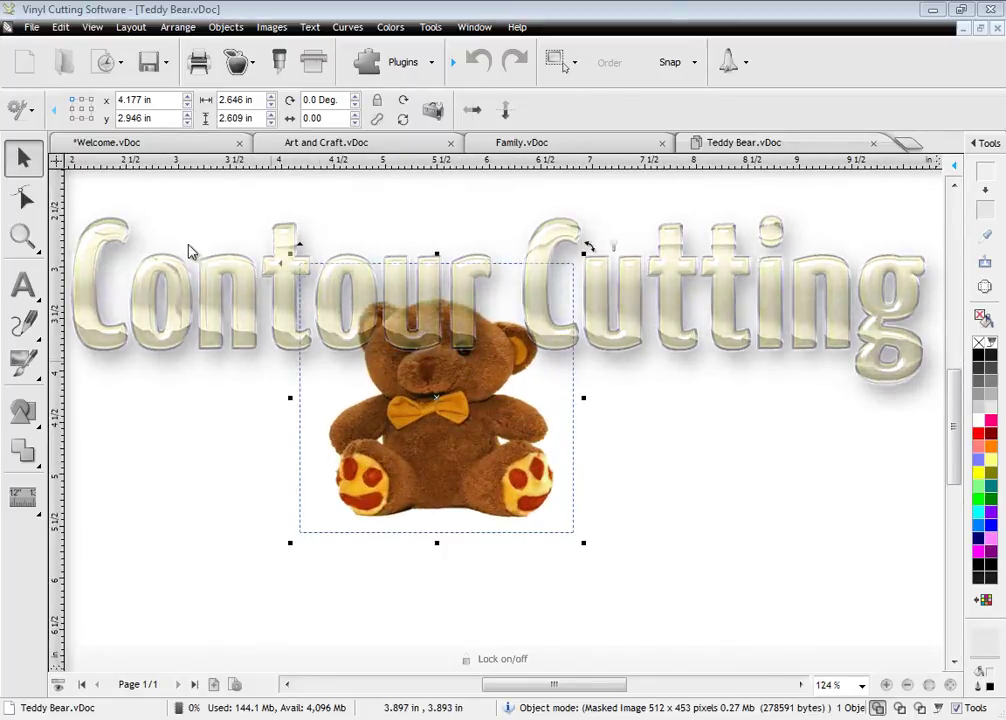
left_click(251, 63)
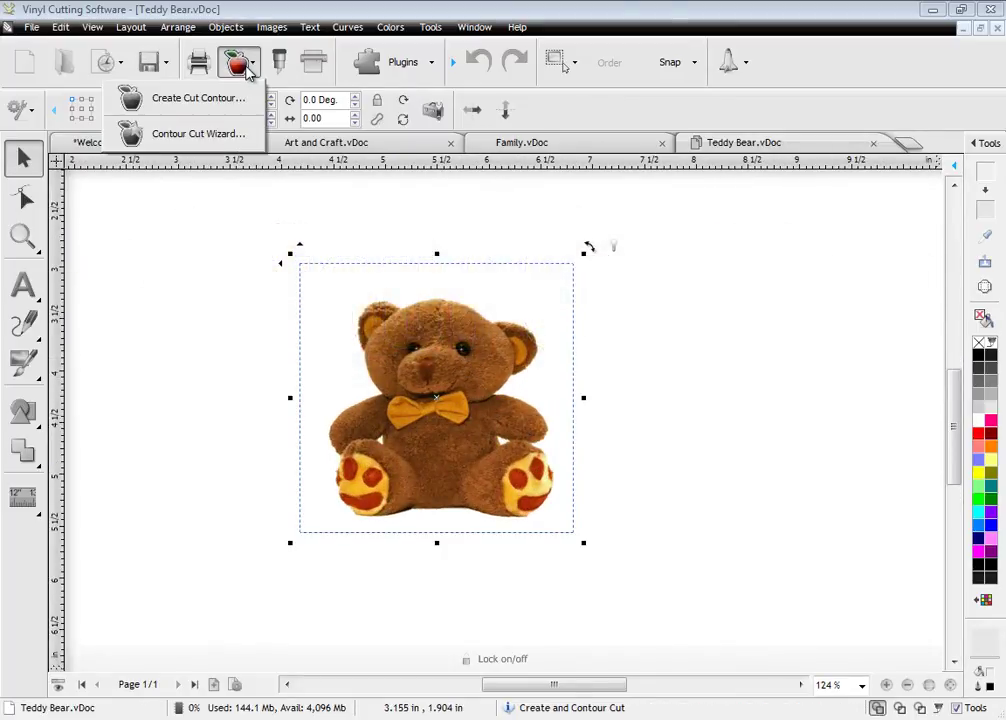
left_click(180, 136)
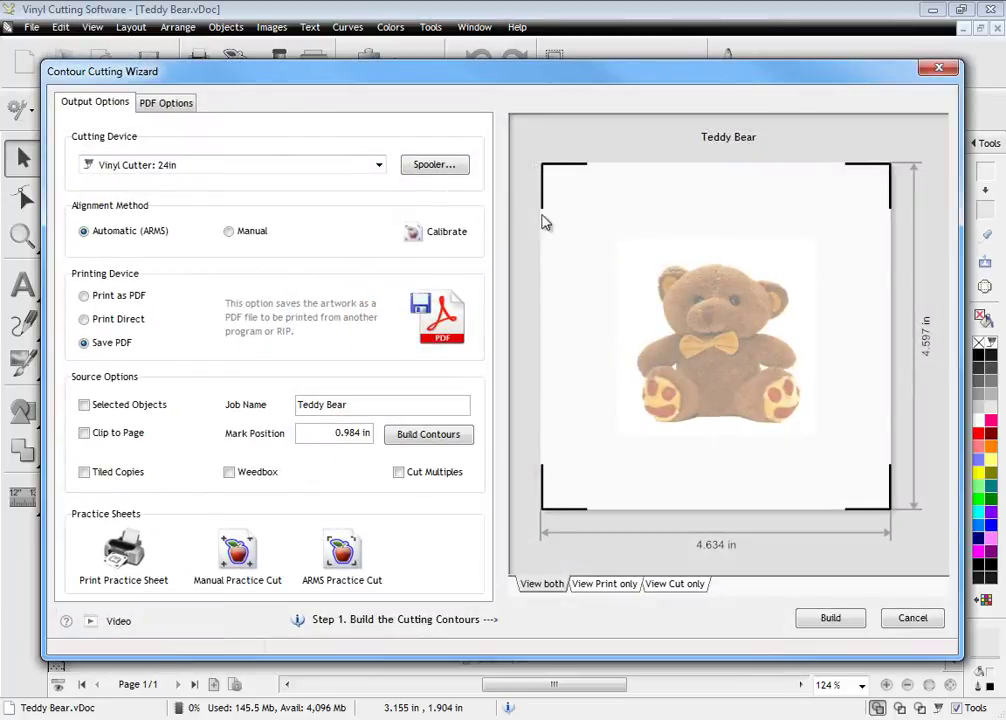
- Choose manual alignment and Print Direct, with tiled copies 2 across and 3 down
left_click(244, 237)
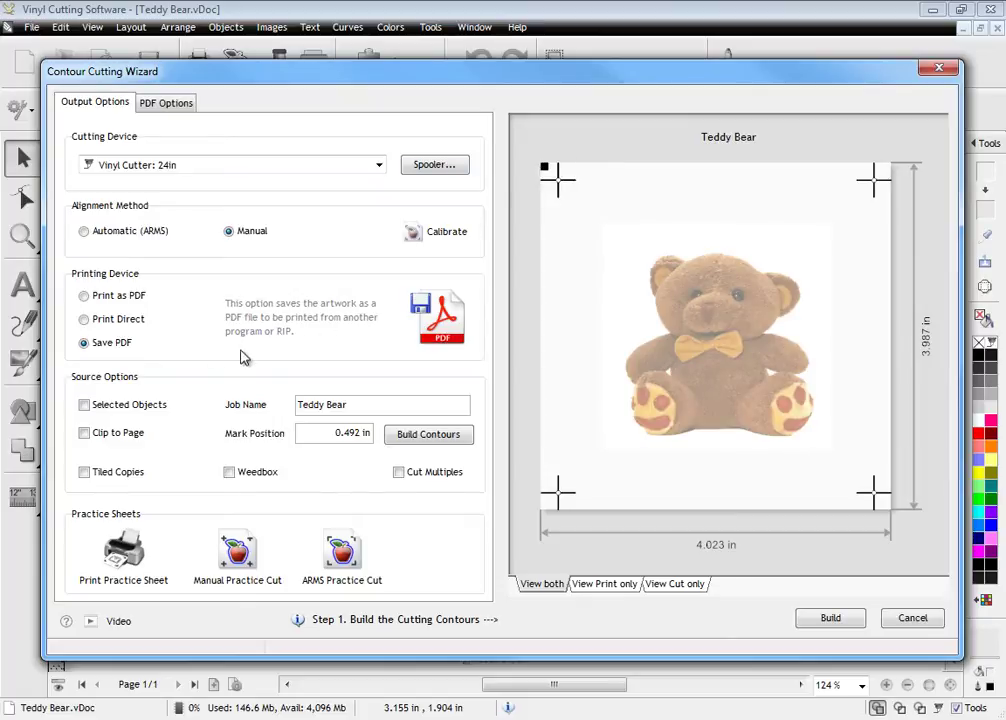
left_click(138, 322)
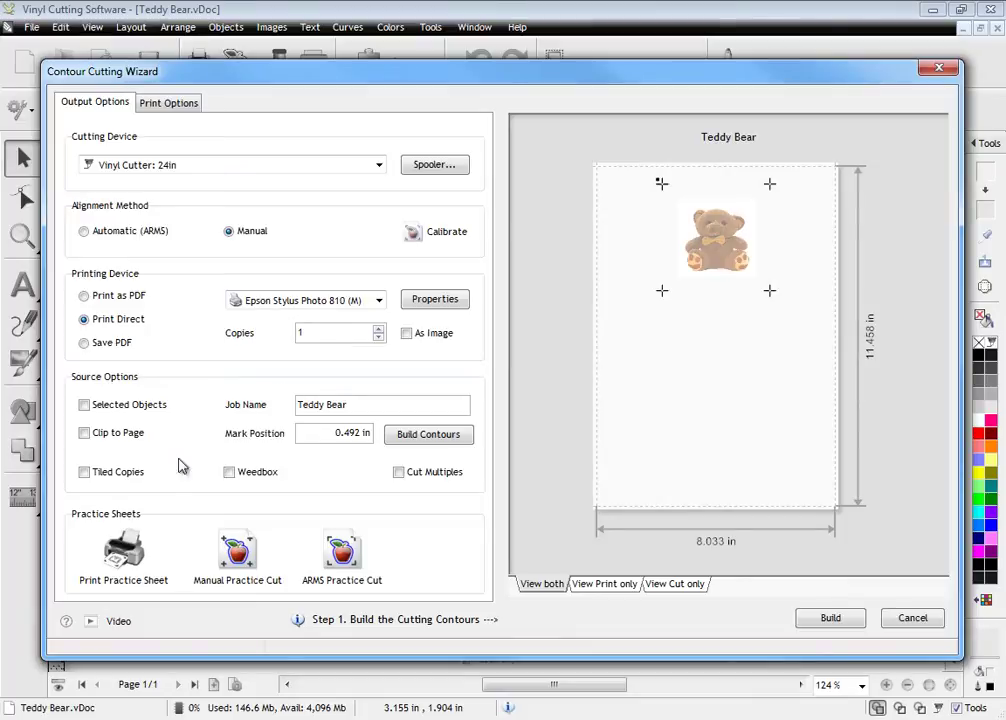
left_click(138, 482)
left_click(190, 541)
double_click(191, 561)
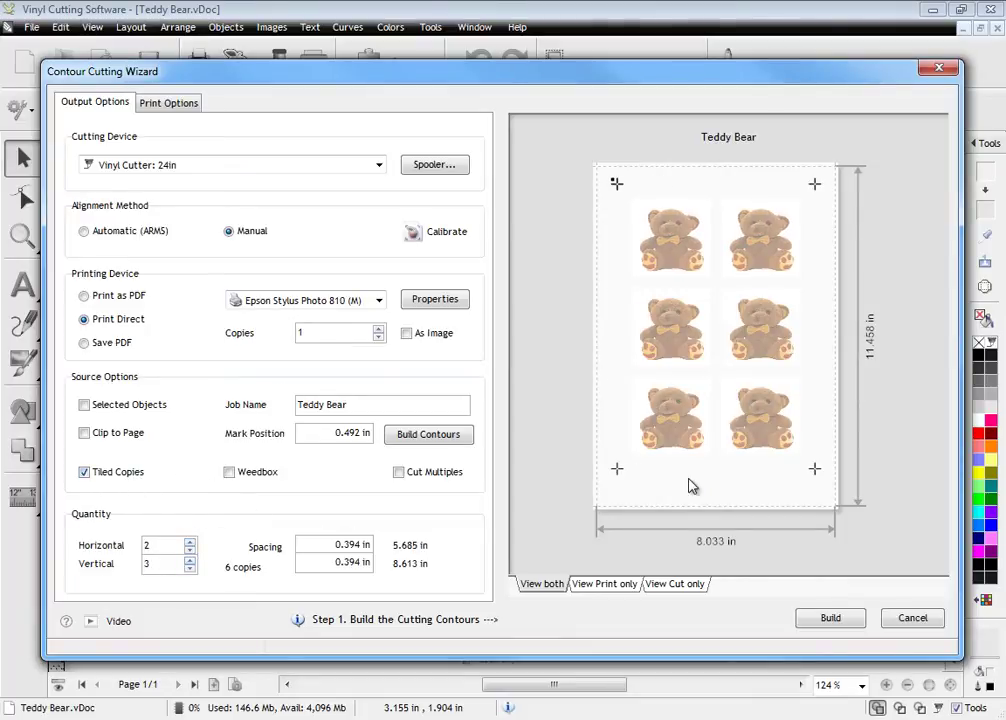
- Build contours including the bear image, testing 0.029–0.129 in offsets before settling on 0.079 in
left_click(836, 619)
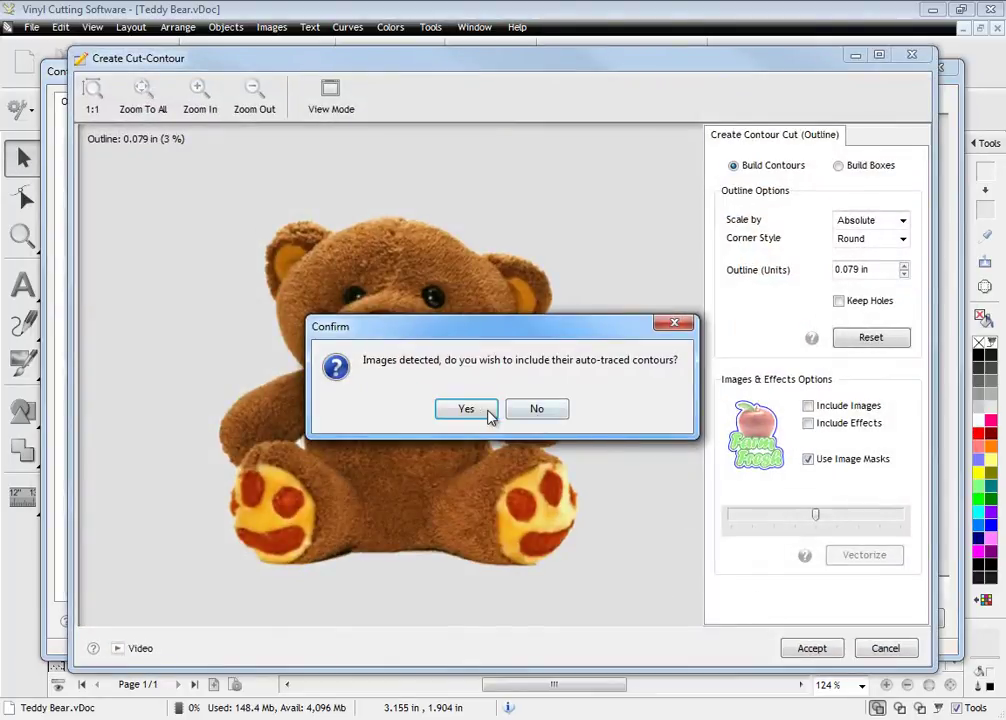
left_click(483, 414)
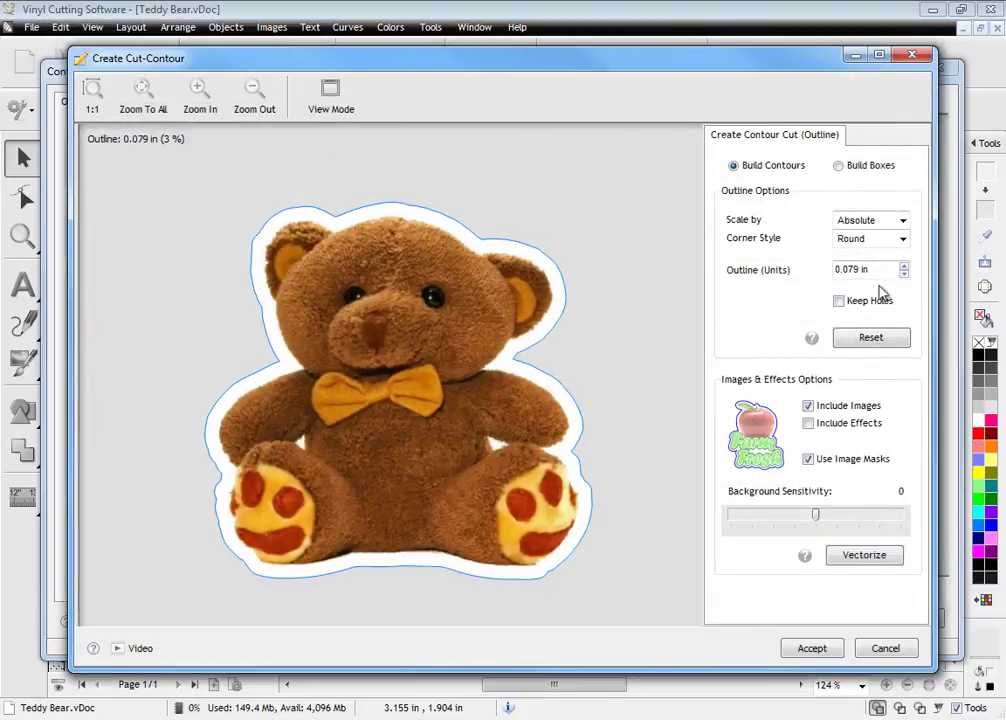
left_click(904, 274)
left_click(904, 274)
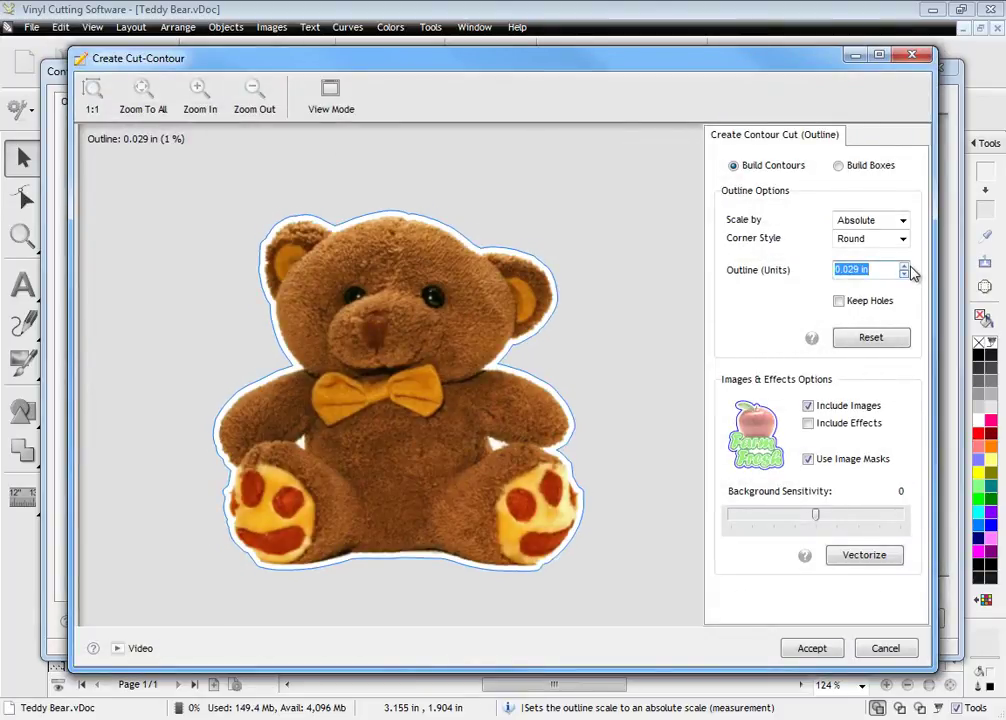
left_click(904, 267)
left_click(904, 267)
left_click(904, 267)
left_click(904, 267)
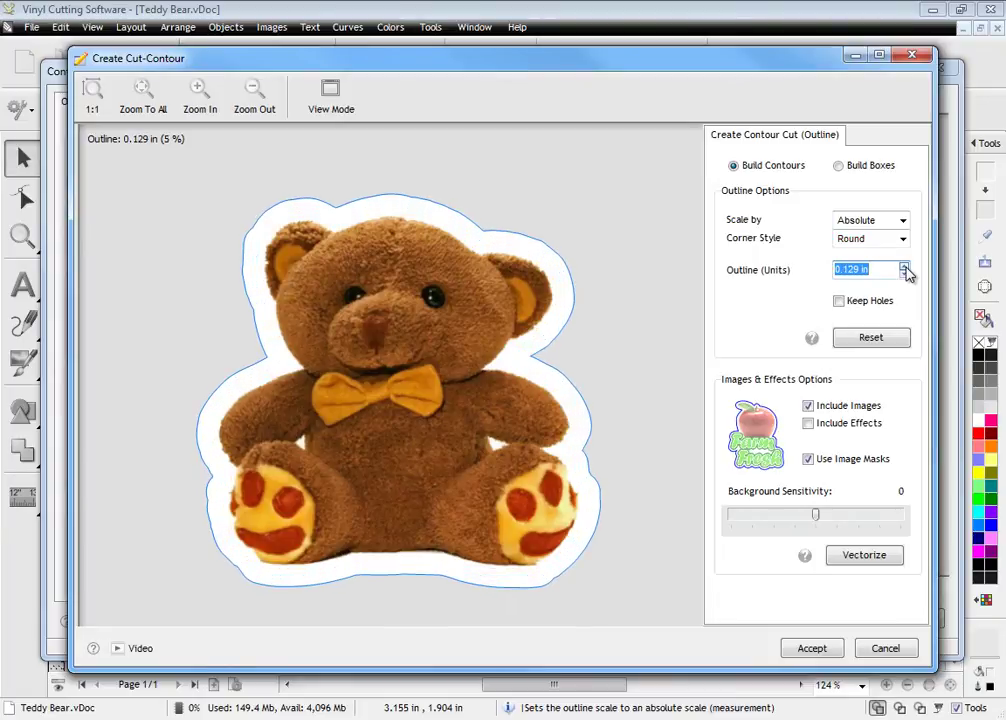
left_click(904, 274)
left_click(904, 274)
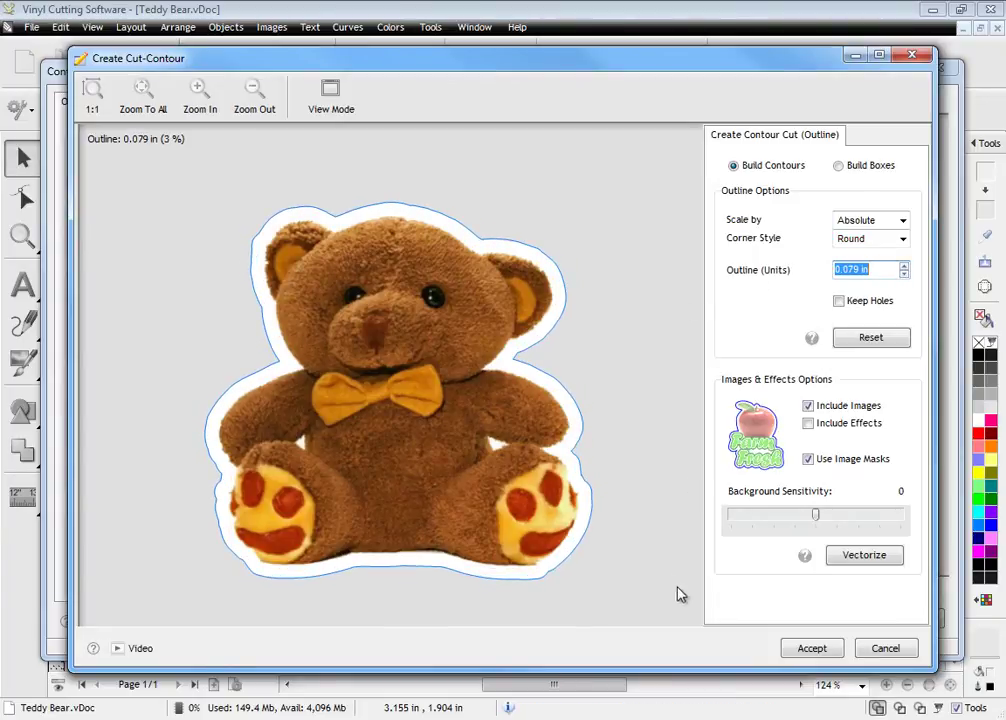
- Accept the contour and preview cut only, print only, and both together
left_click(812, 648)
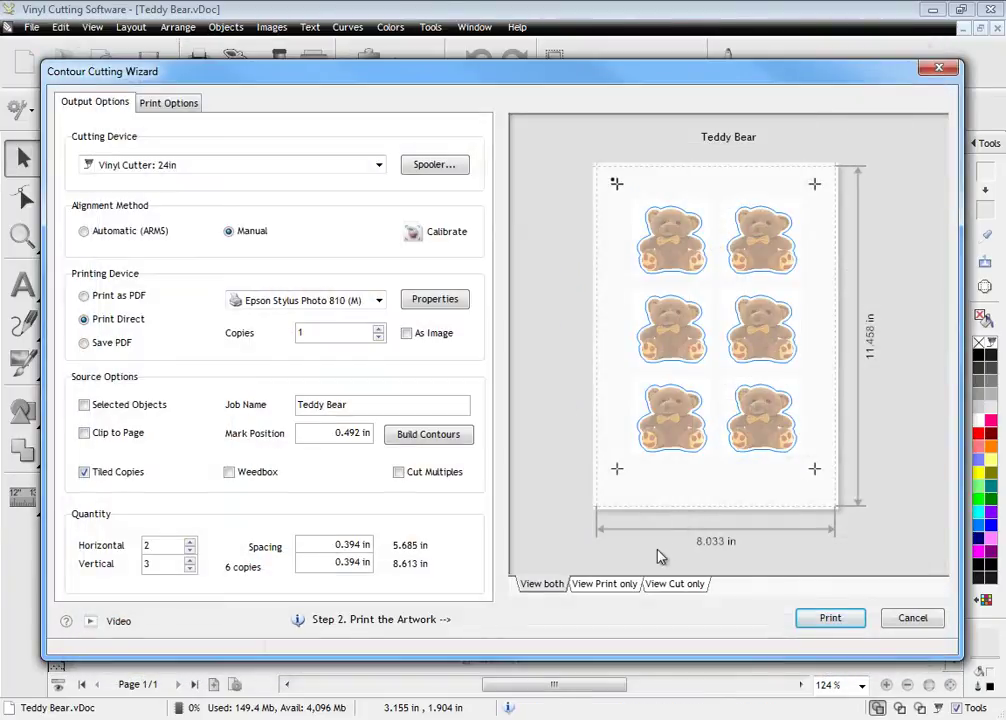
left_click(667, 586)
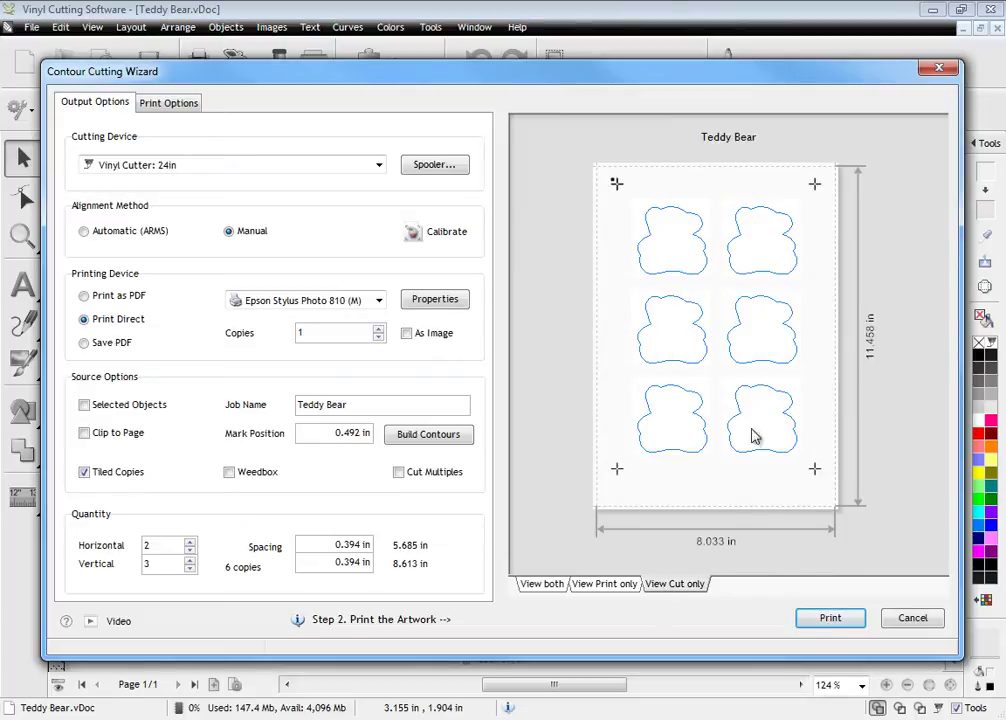
left_click(602, 584)
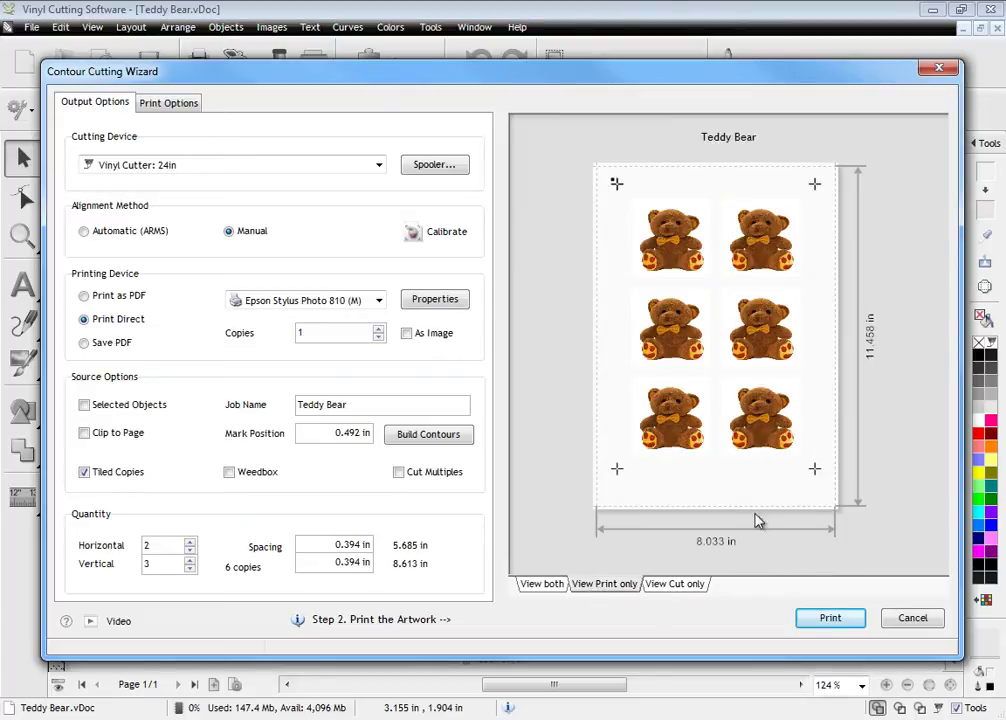
left_click(535, 588)
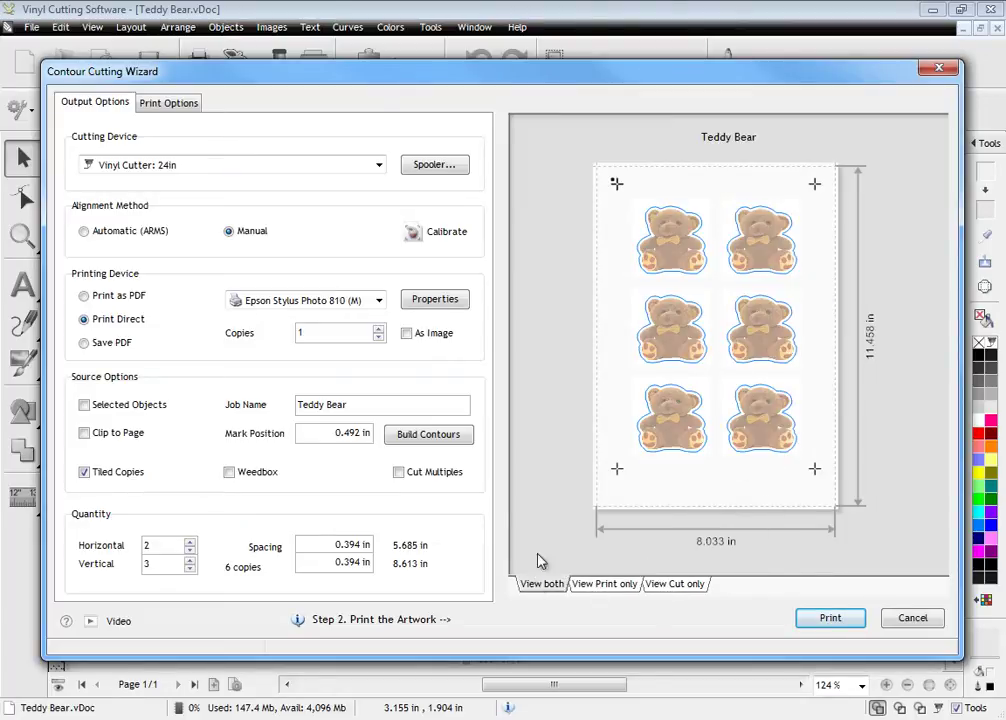
- Save the tiled bear artwork as Teddy Bear.pdf and close the PDF viewer
left_click(117, 349)
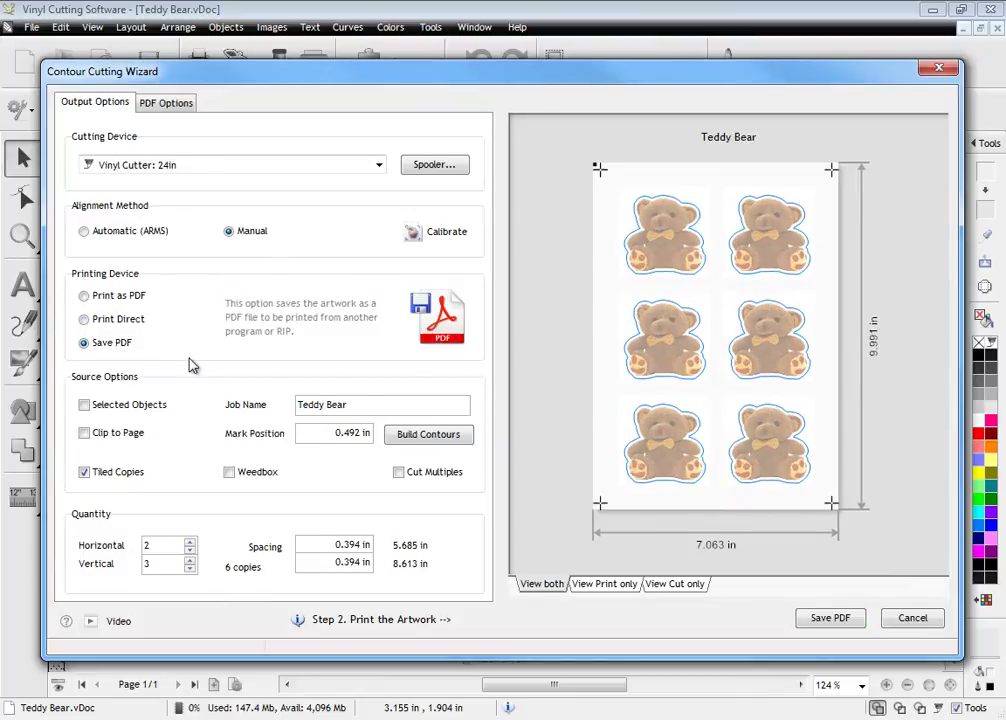
left_click(831, 619)
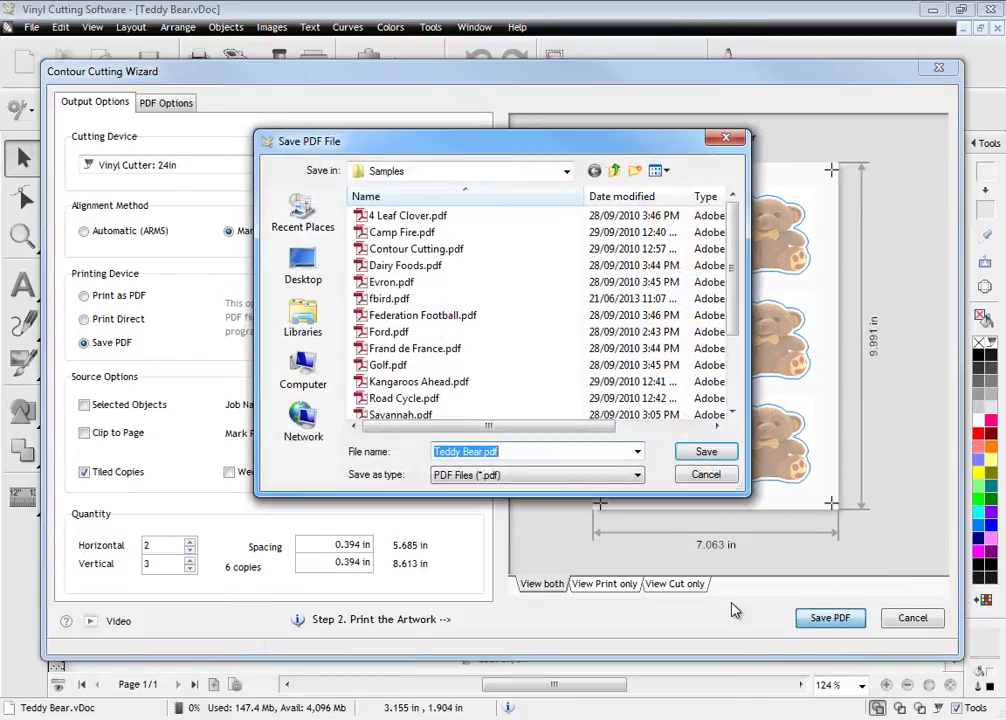
left_click(706, 452)
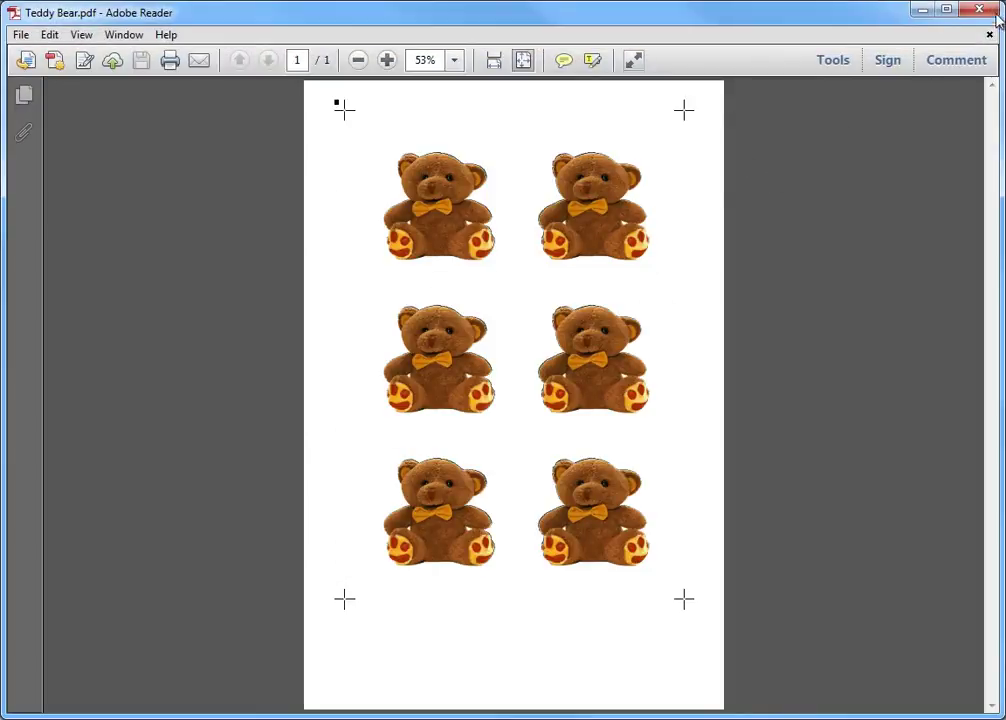
left_click(979, 9)
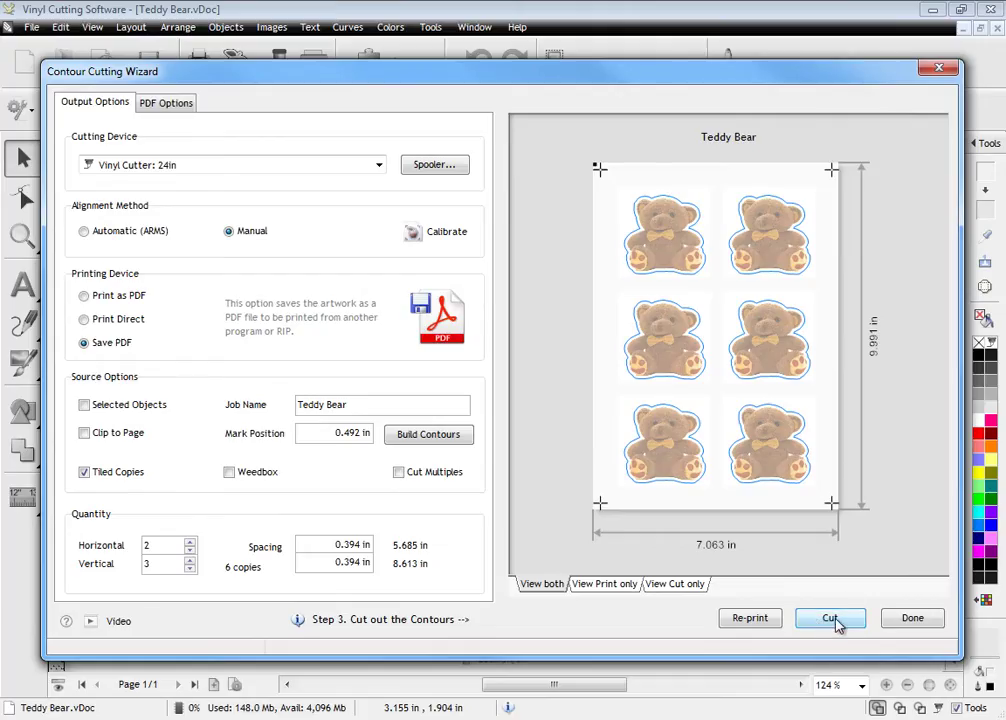
- Start the contour cut with the cut orientation rotated to 270 degrees
left_click(835, 620)
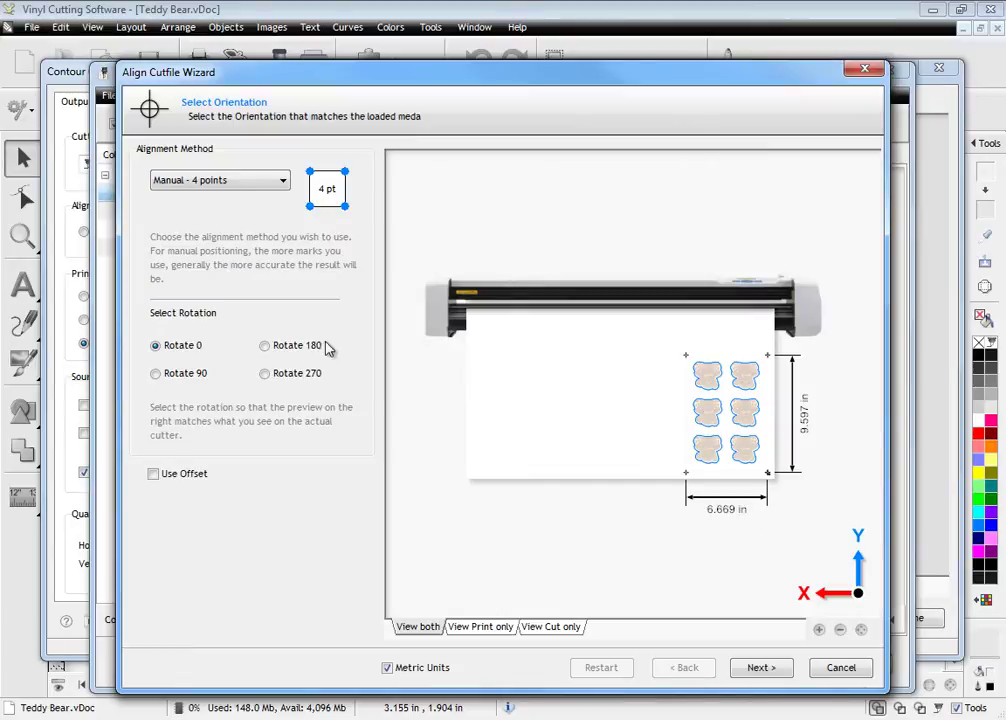
left_click(295, 348)
left_click(280, 374)
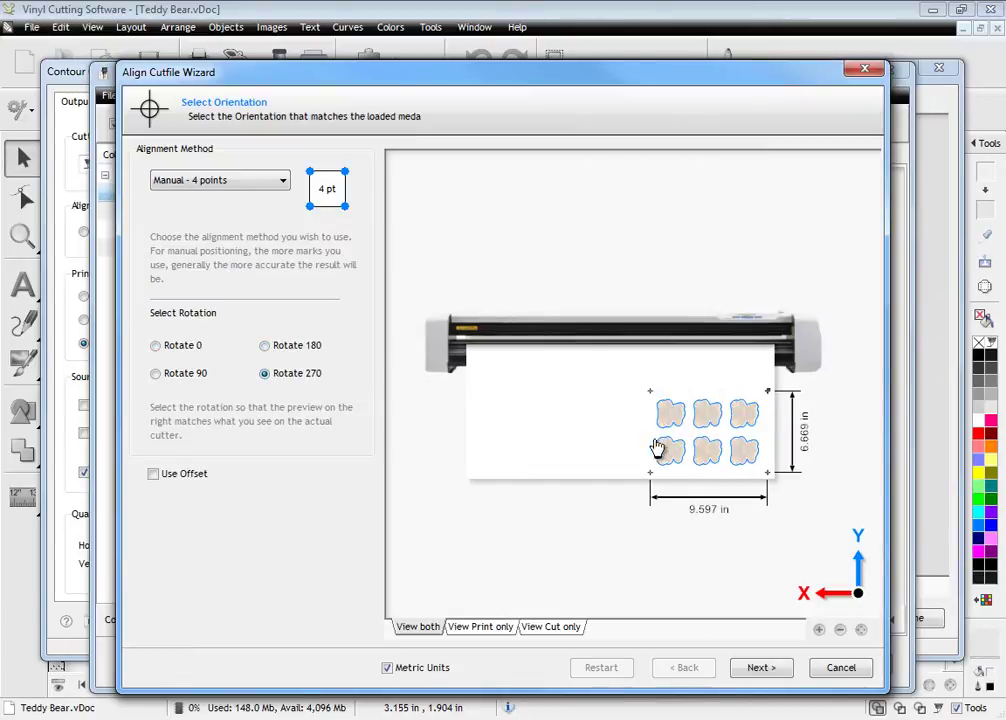
left_click(766, 666)
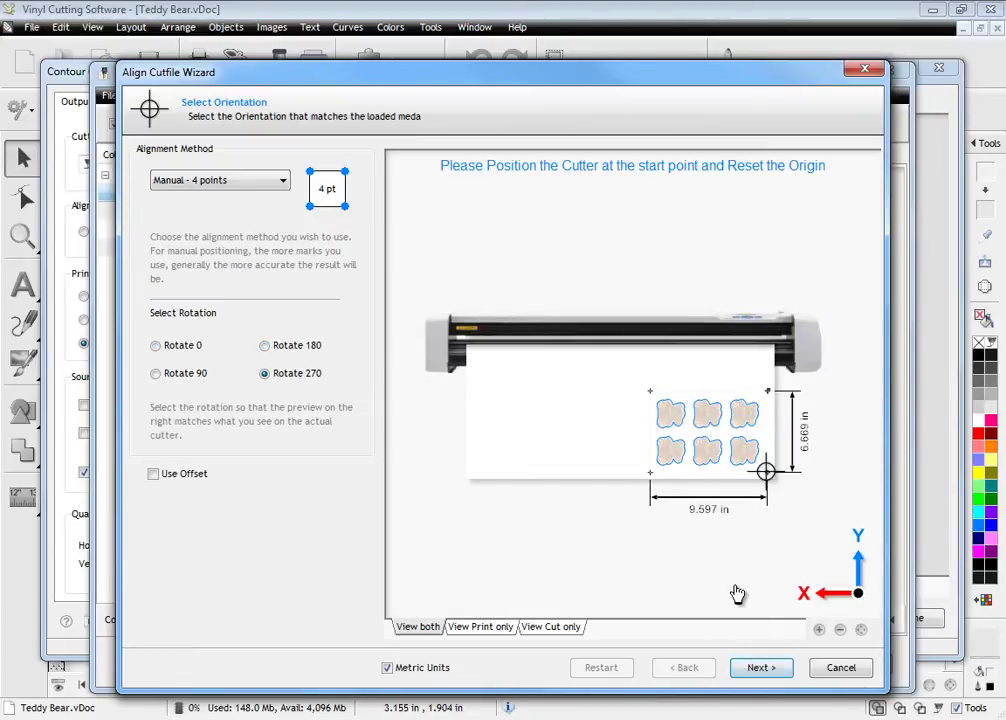
- Register all four alignment marks, then cut the job and confirm proceeding
left_click(766, 667)
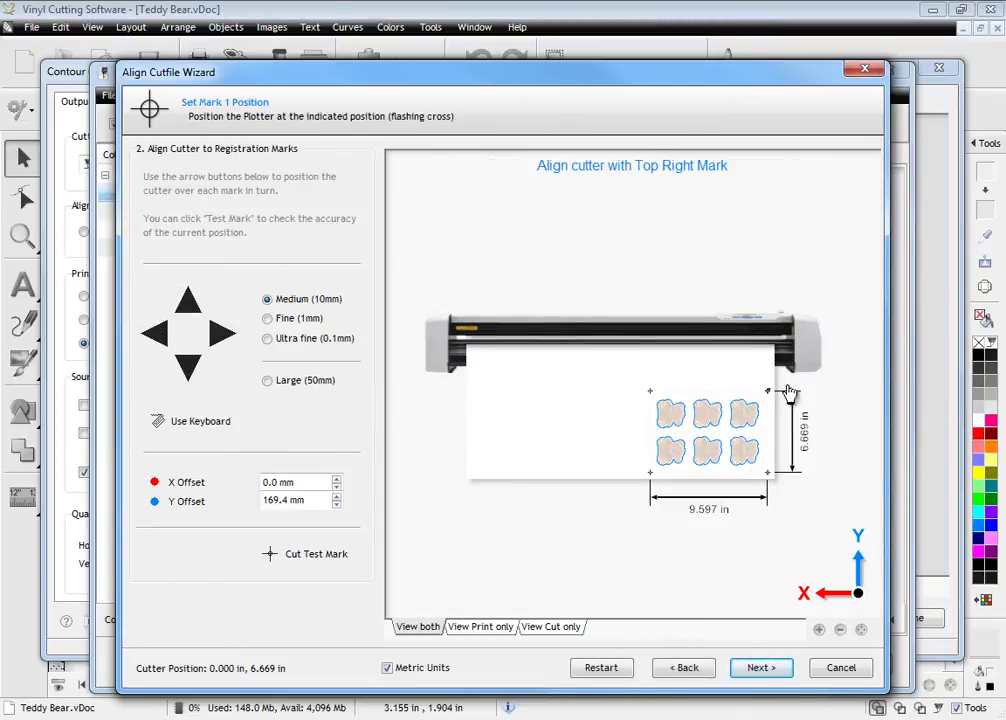
left_click(766, 668)
left_click(766, 668)
left_click(766, 668)
left_click(766, 668)
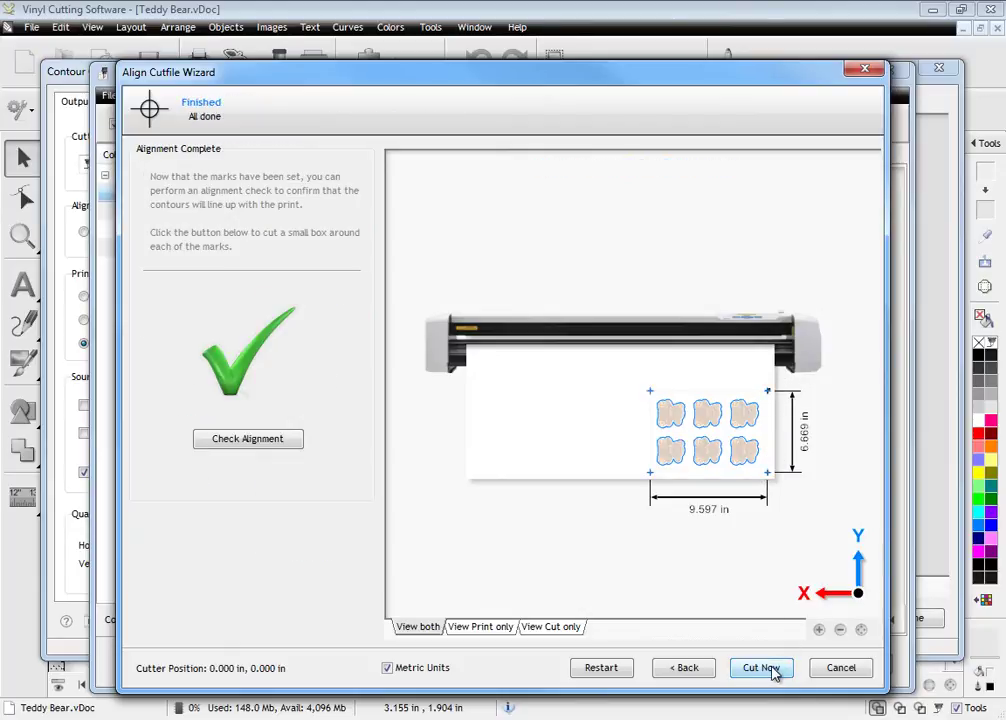
left_click(771, 672)
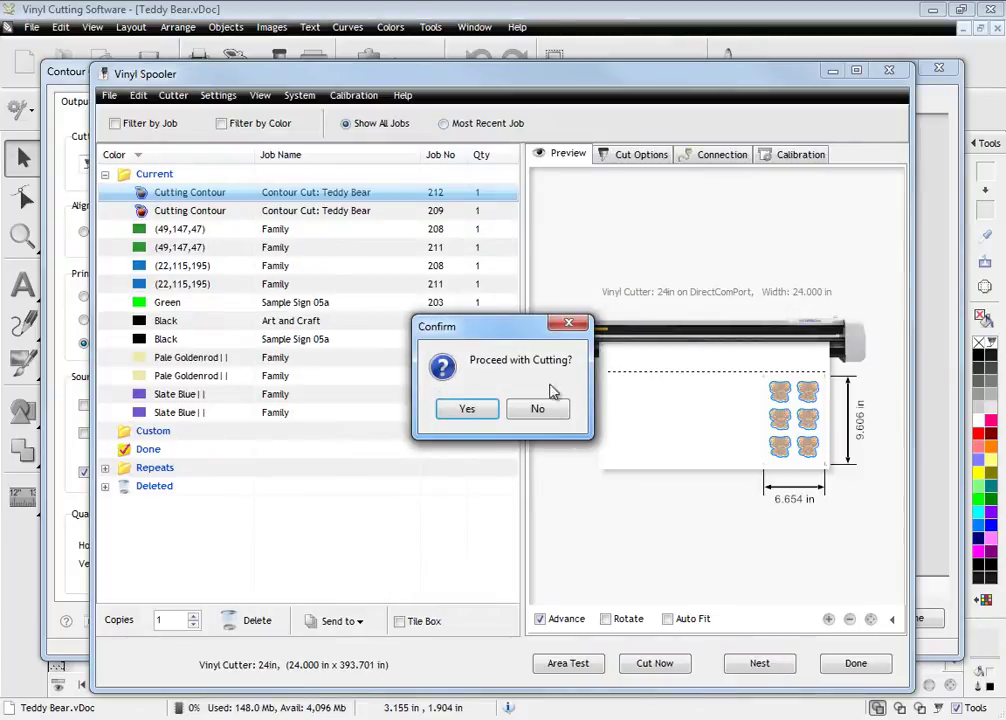
left_click(496, 404)
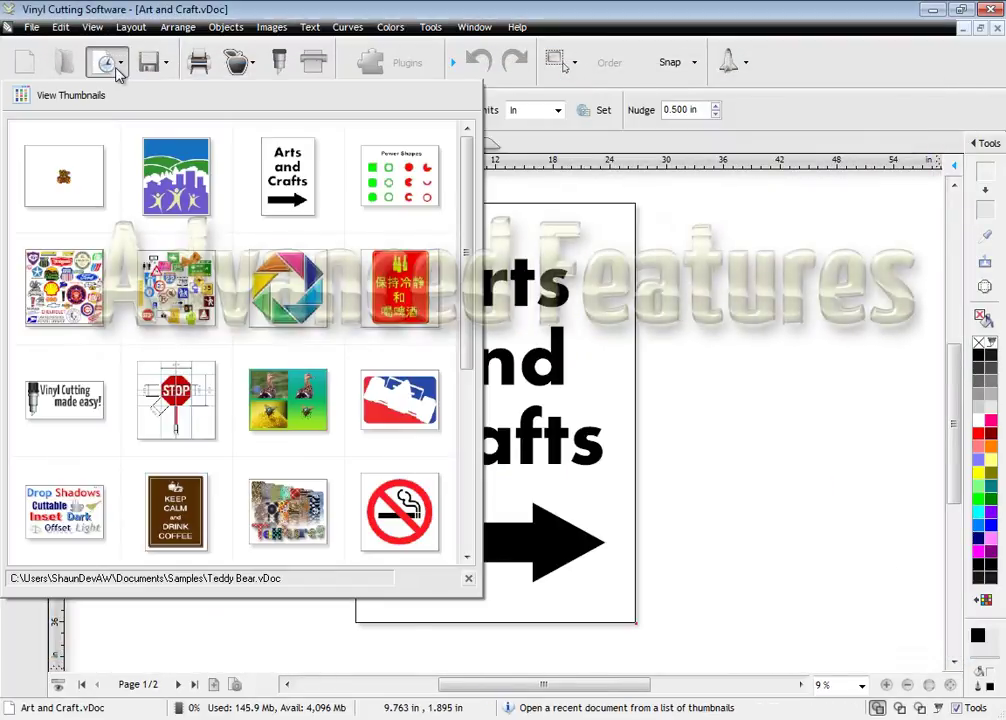
- Open Colors.vDoc and try Select by Color, then cancel without choosing
left_click(288, 288)
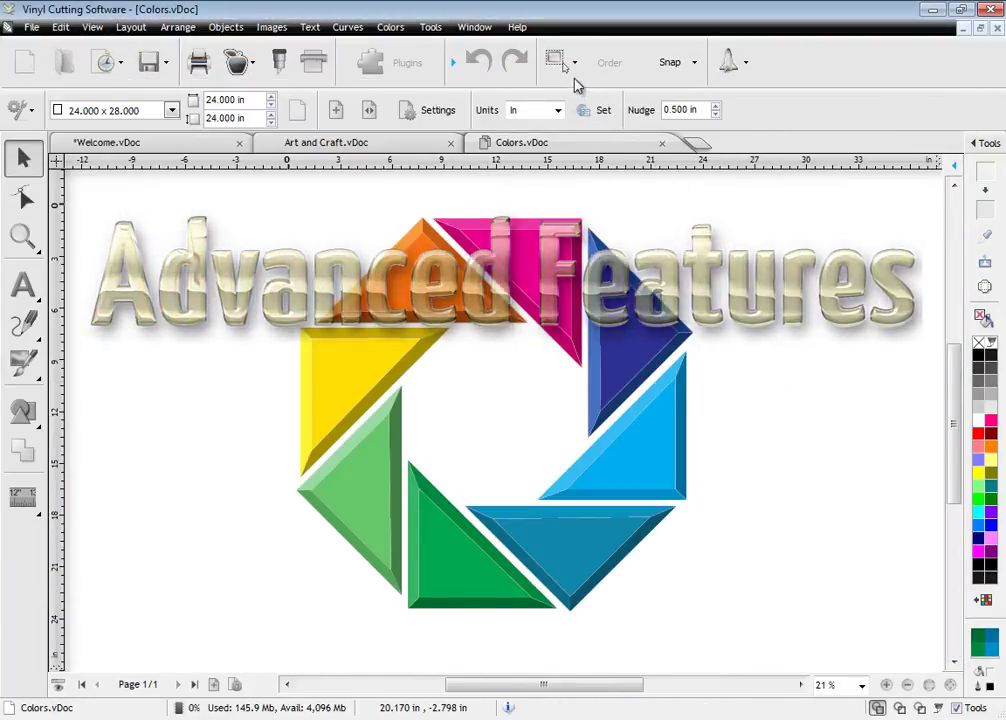
left_click(572, 63)
left_click(545, 98)
scroll(650, 345, "down", 1)
scroll(650, 345, "down", 3)
left_click(633, 520)
- Show the Color, Fills and Pen Tools docker panel
left_click(988, 143)
left_click(826, 143)
left_click(800, 186)
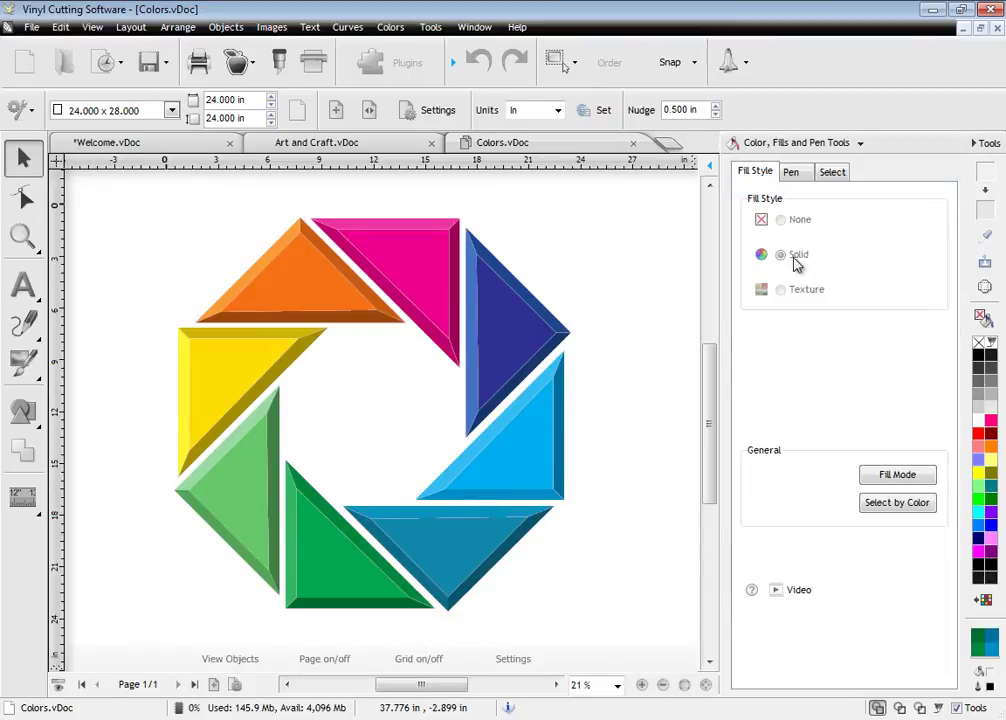
- Soften the dark blue triangle's solid fill to RGB 56,59,131 by lowering its saturation
left_click(510, 325)
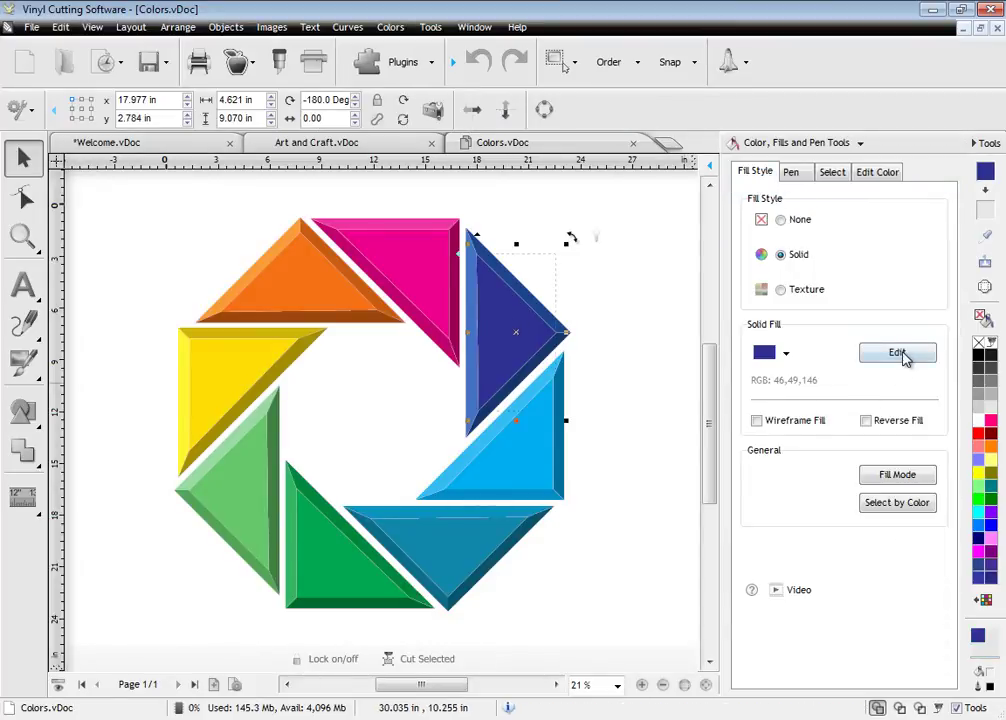
left_click(897, 353)
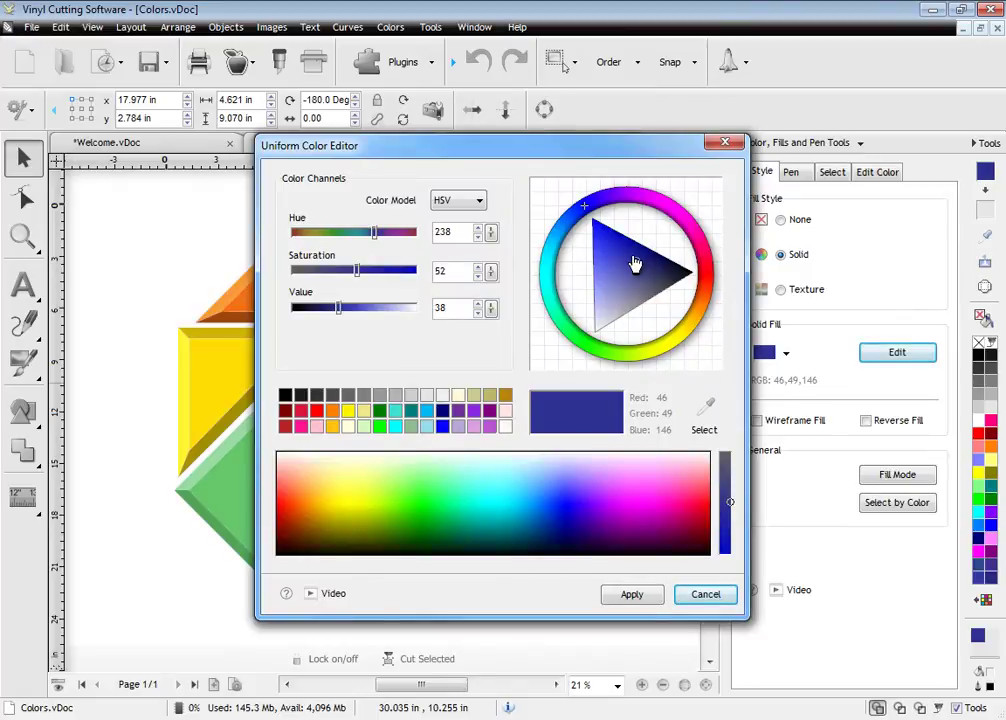
mouse_move(634, 263)
left_mouse_down()
mouse_move(606, 263)
mouse_move(642, 269)
left_mouse_up()
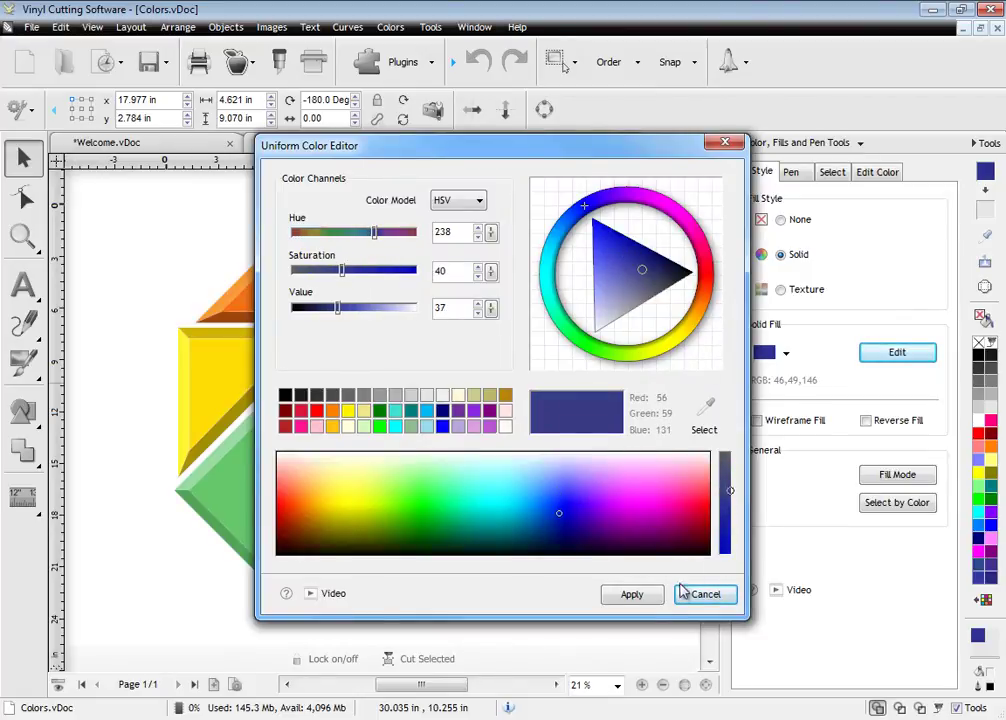
left_click(632, 594)
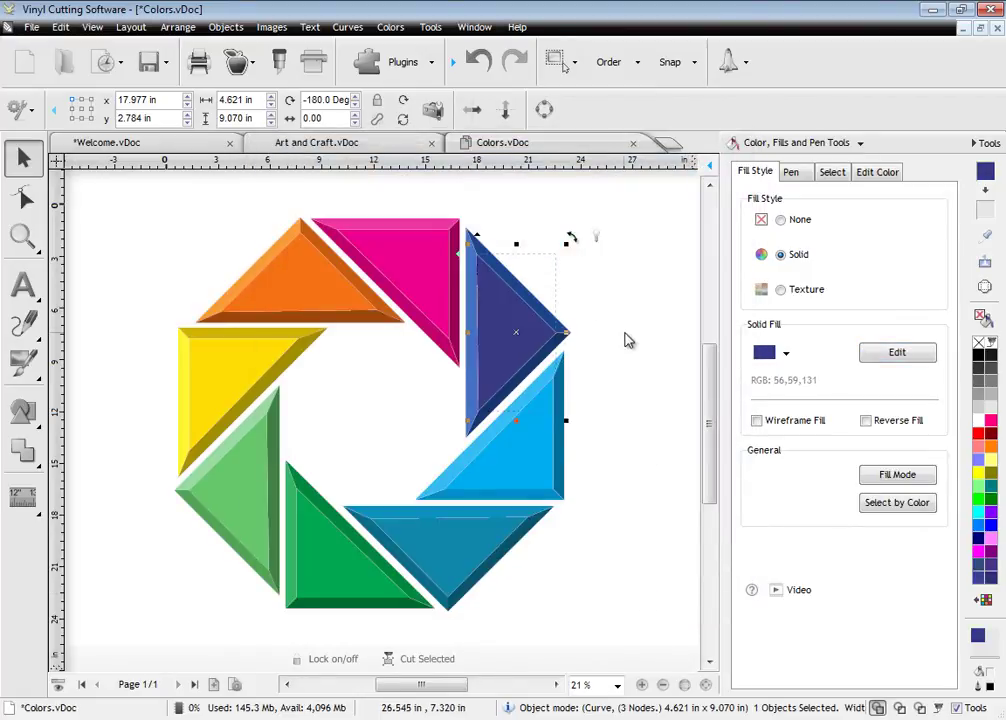
- Open the Color Chart, show only the colours in use, and bring up Color Libraries
left_click(984, 143)
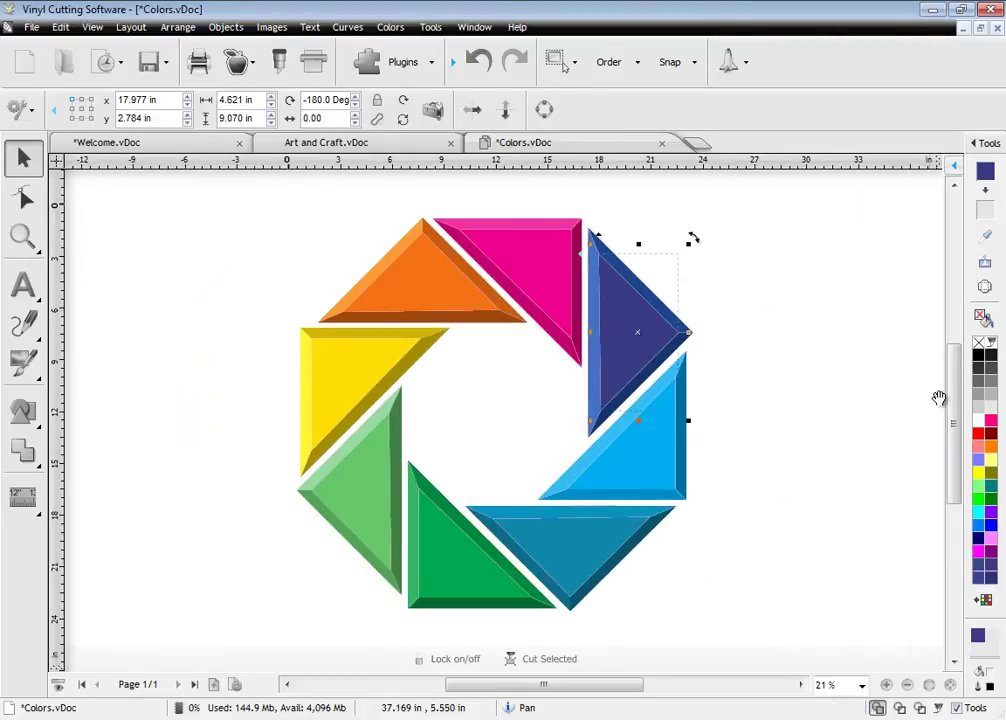
left_click(981, 601)
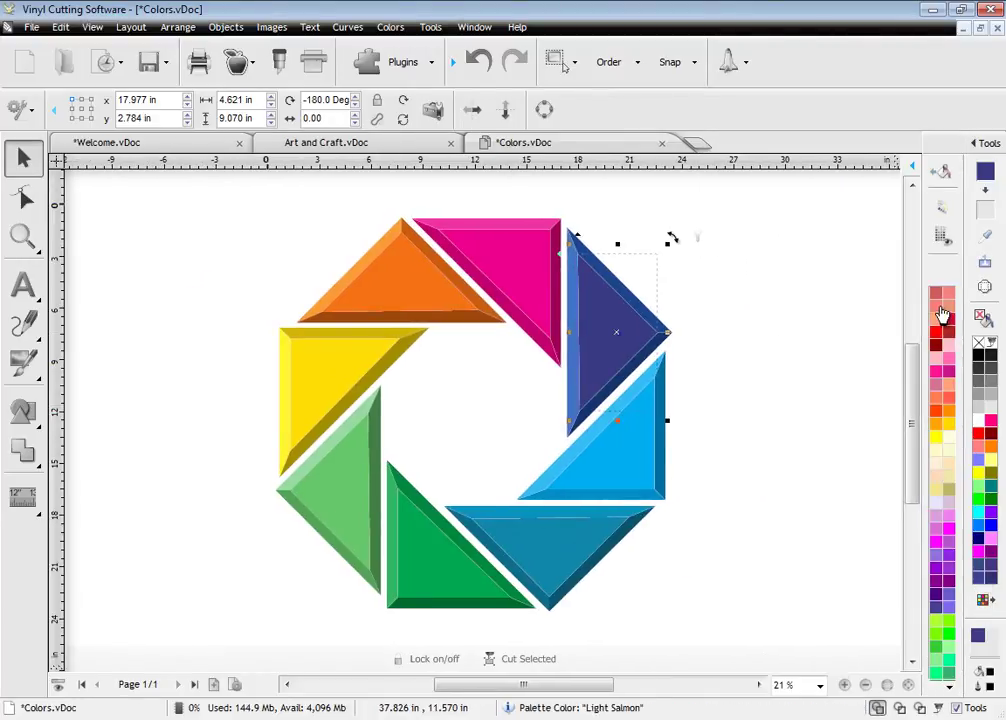
left_click(942, 236)
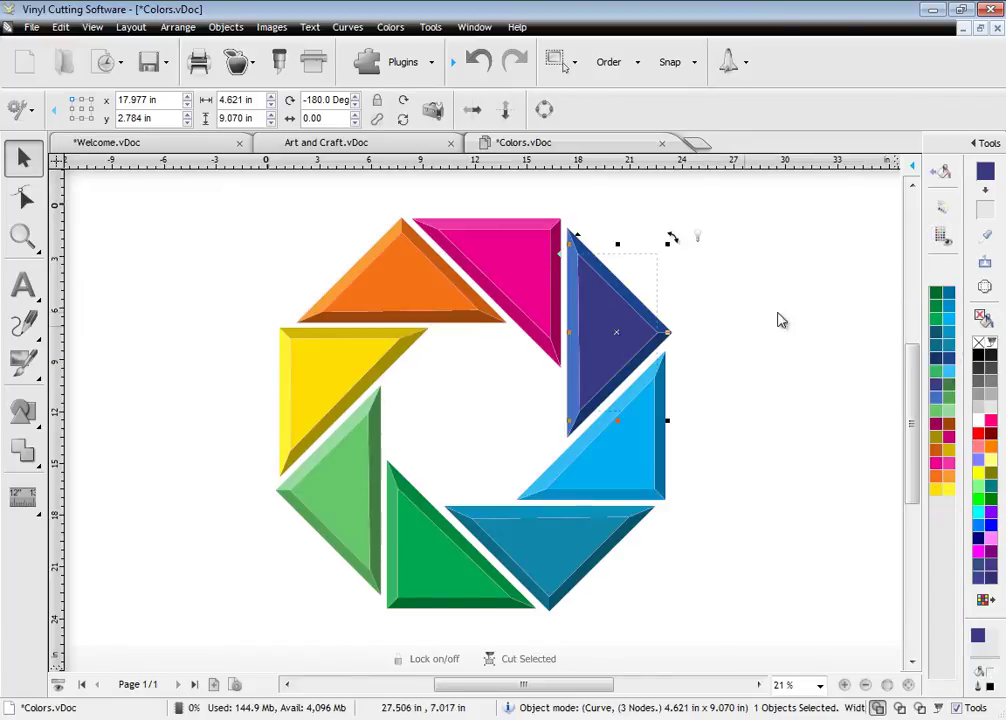
left_click(942, 210)
- Choose the 3M 1000 - Scotchcal Graphic Film palette under Vinyl Colors
left_click(205, 208)
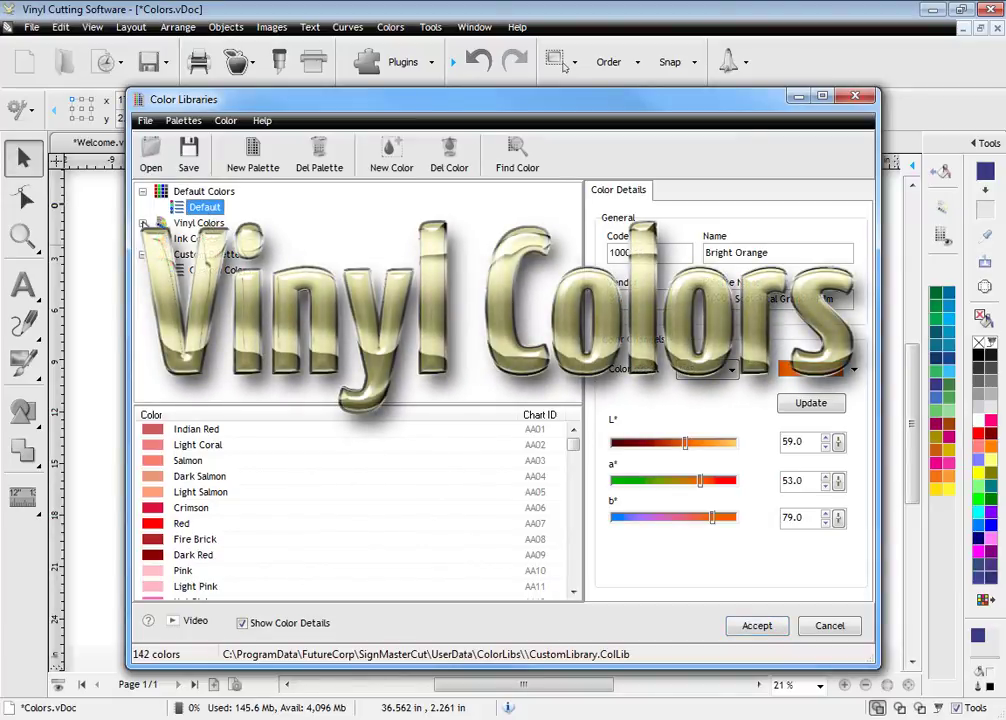
left_click(143, 223)
left_click(158, 207)
left_click(158, 222)
left_click(240, 220)
- Select Dark Aqua, accept the palette, toggle colours in use, and close the Color Chart
mouse_move(573, 452)
left_mouse_down()
mouse_move(573, 557)
mouse_move(573, 477)
left_mouse_up()
left_click(283, 509)
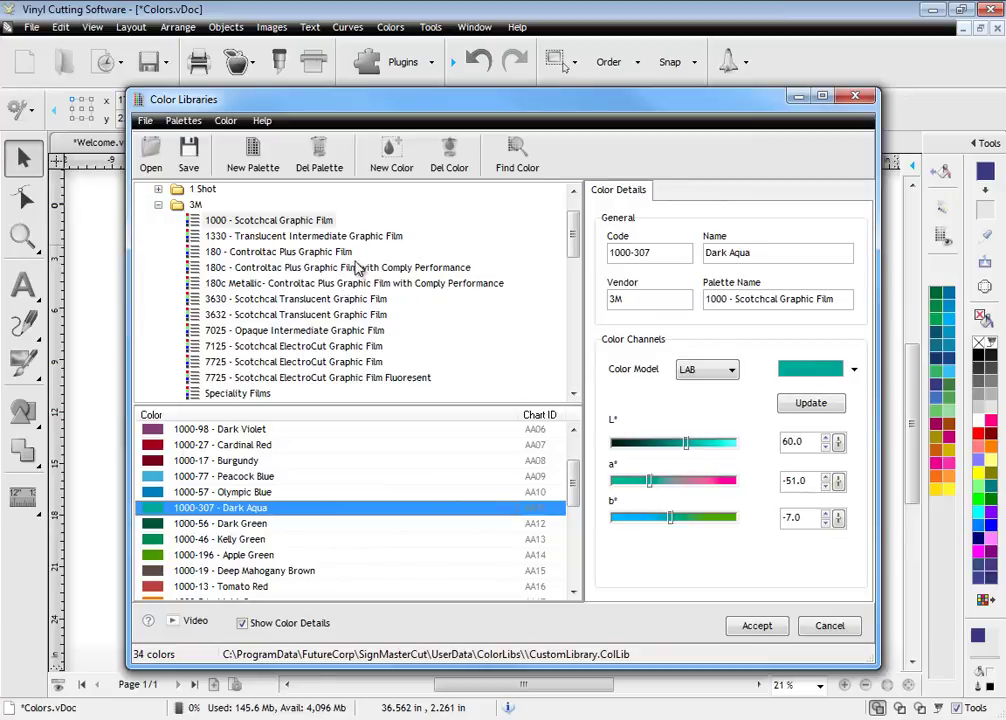
left_click(757, 626)
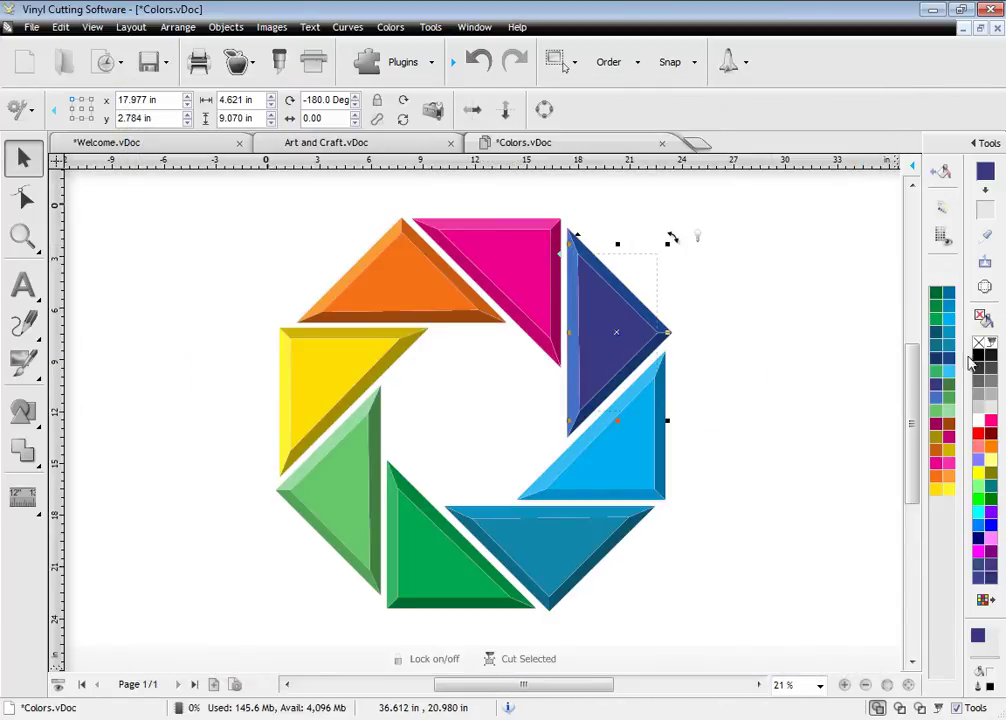
left_click(942, 237)
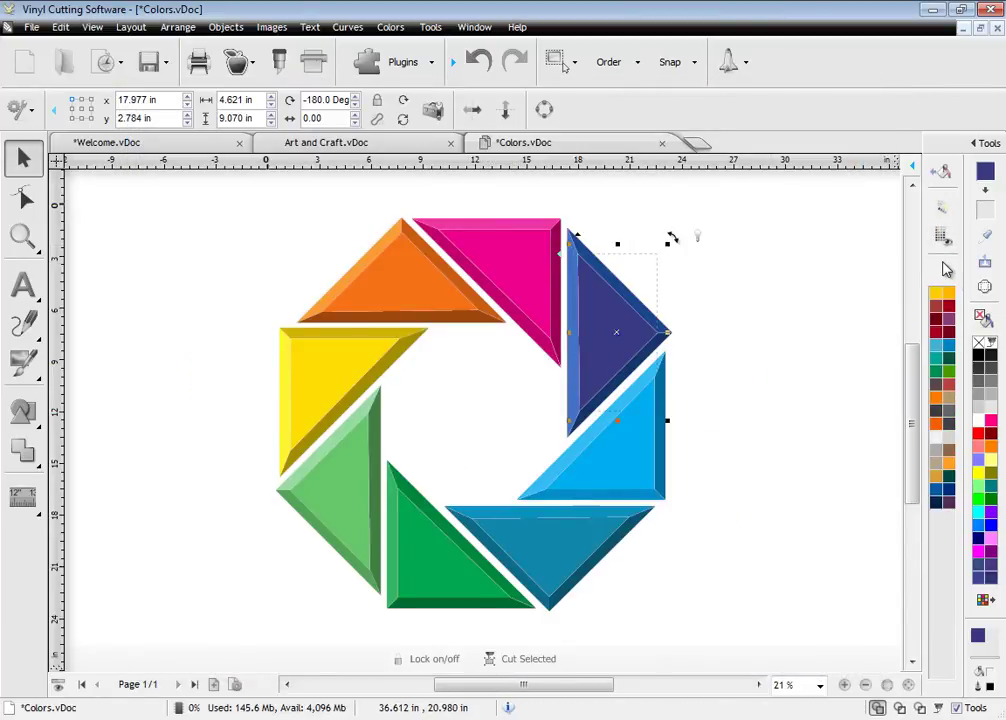
left_click(985, 664)
- Select Curve (16), the light green triangle, in the Objects list, then show recent-document thumbnails
left_click(953, 165)
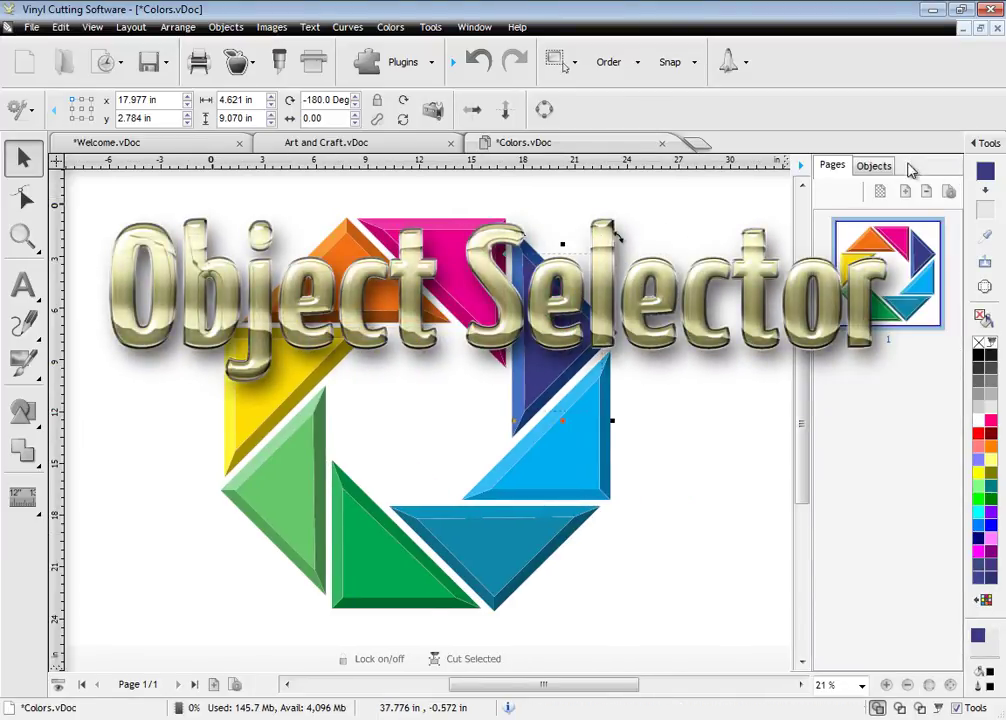
left_click(887, 166)
left_click_drag(955, 224, 953, 412)
left_click(880, 478)
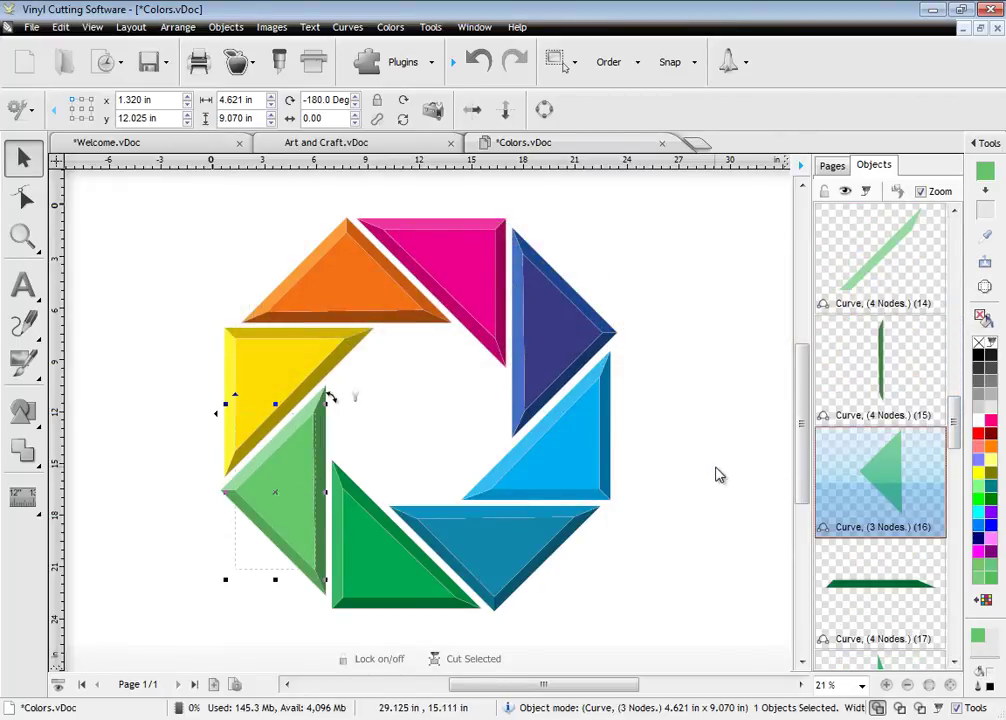
left_click(126, 72)
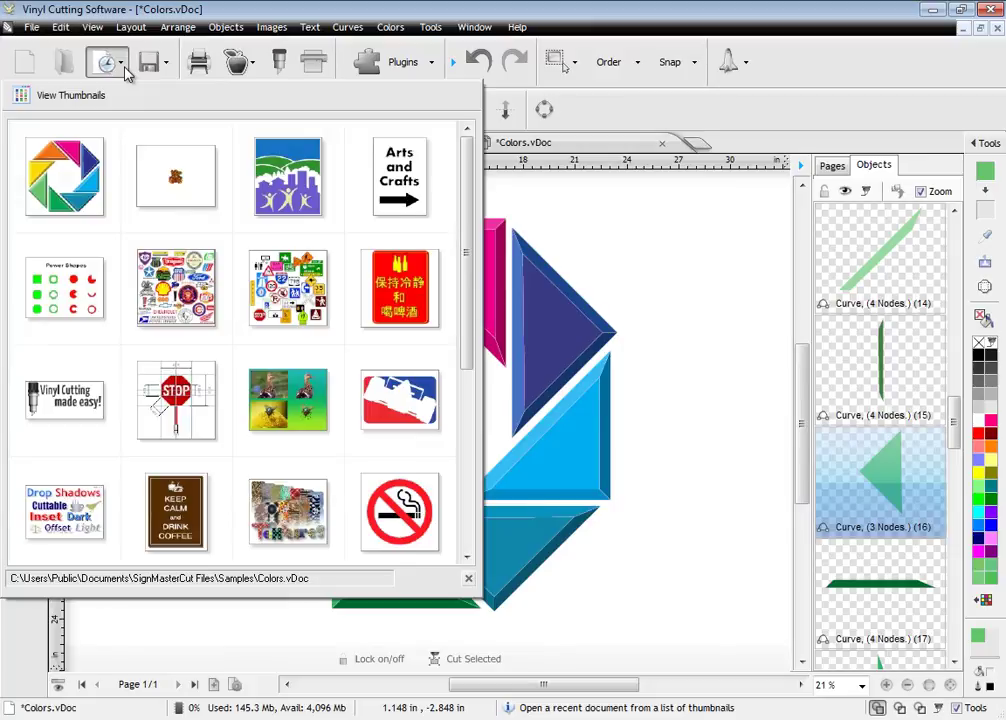
- Open Layout Tools.vDoc with the Guides, Dimensions and Grid panel showing
left_click(176, 400)
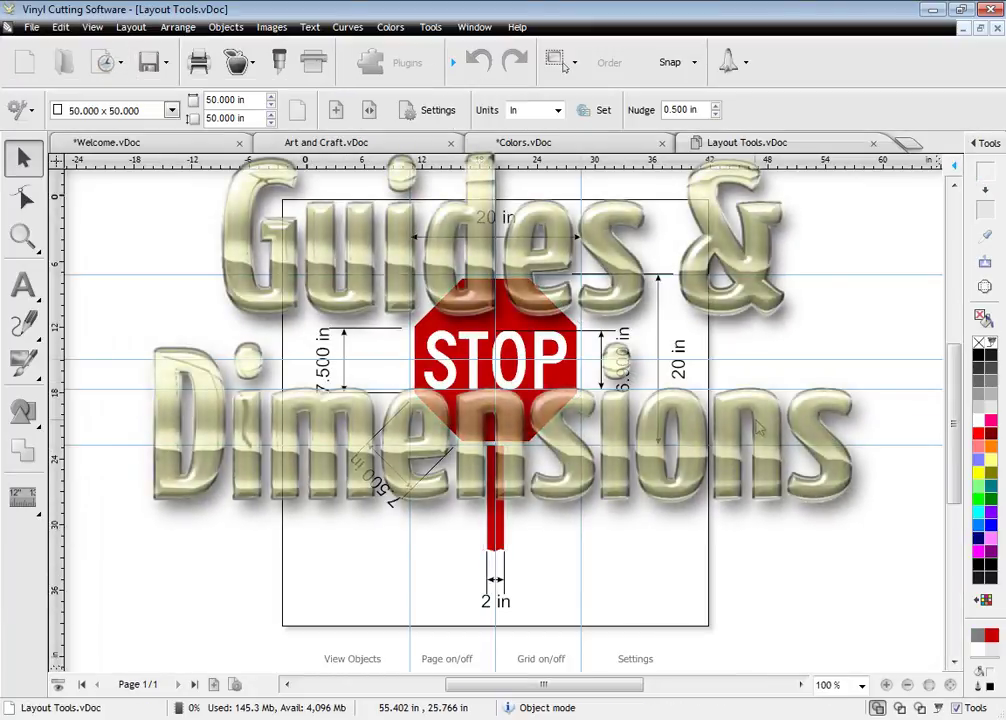
left_click(985, 145)
left_click(828, 146)
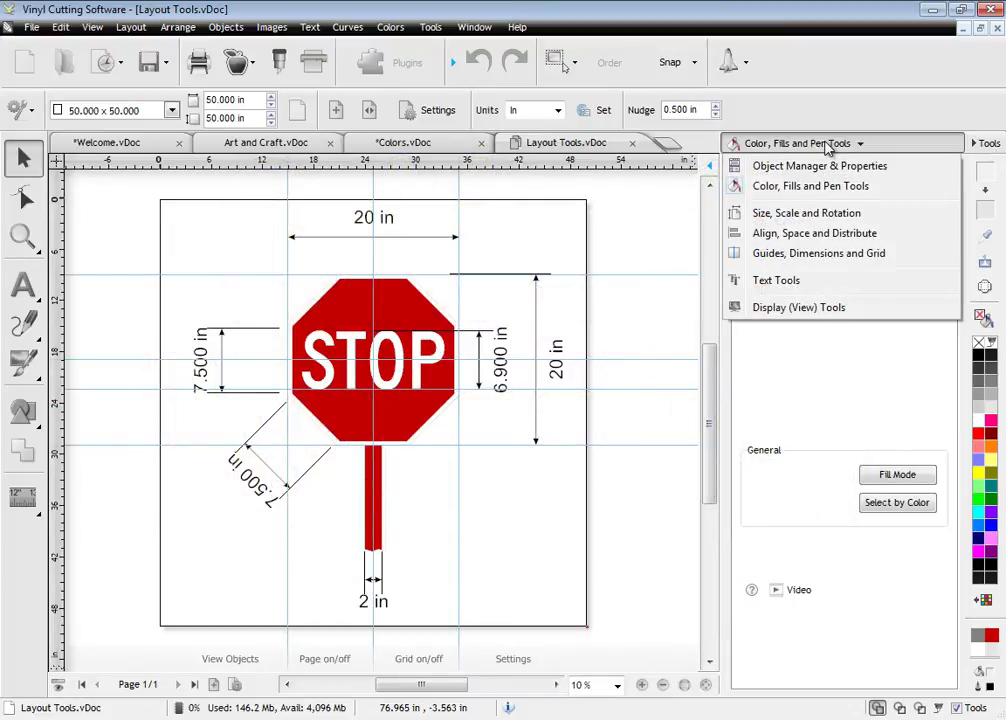
left_click(776, 253)
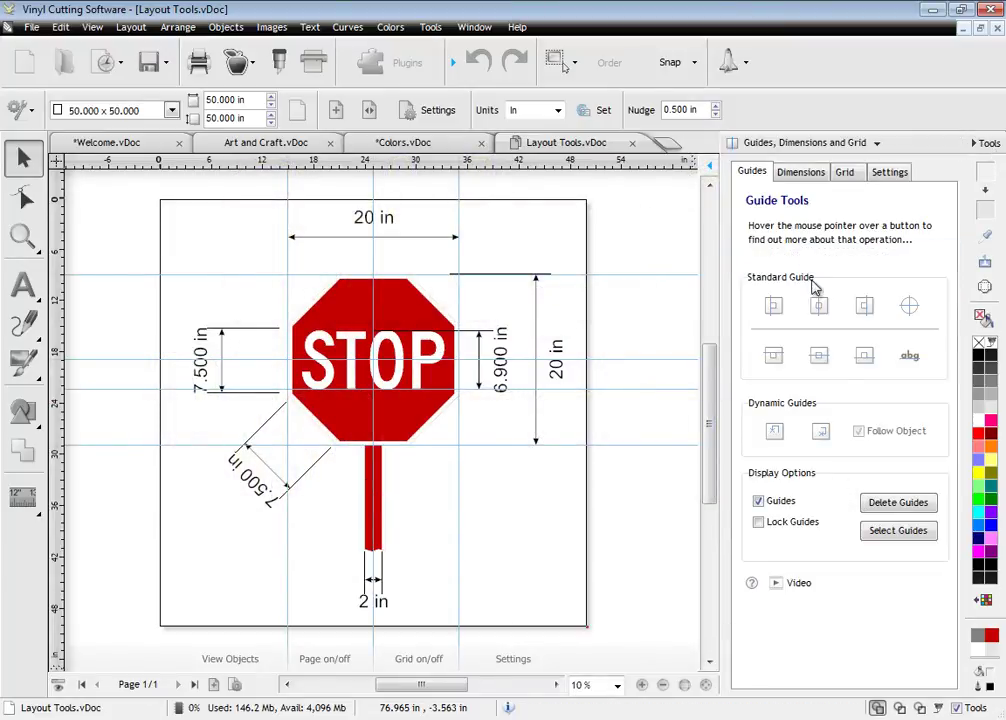
- Toggle the guides off and on, then toggle Show Dimensions off and on
left_click(766, 504)
left_click(766, 504)
left_click(800, 174)
left_click(845, 564)
left_click(845, 564)
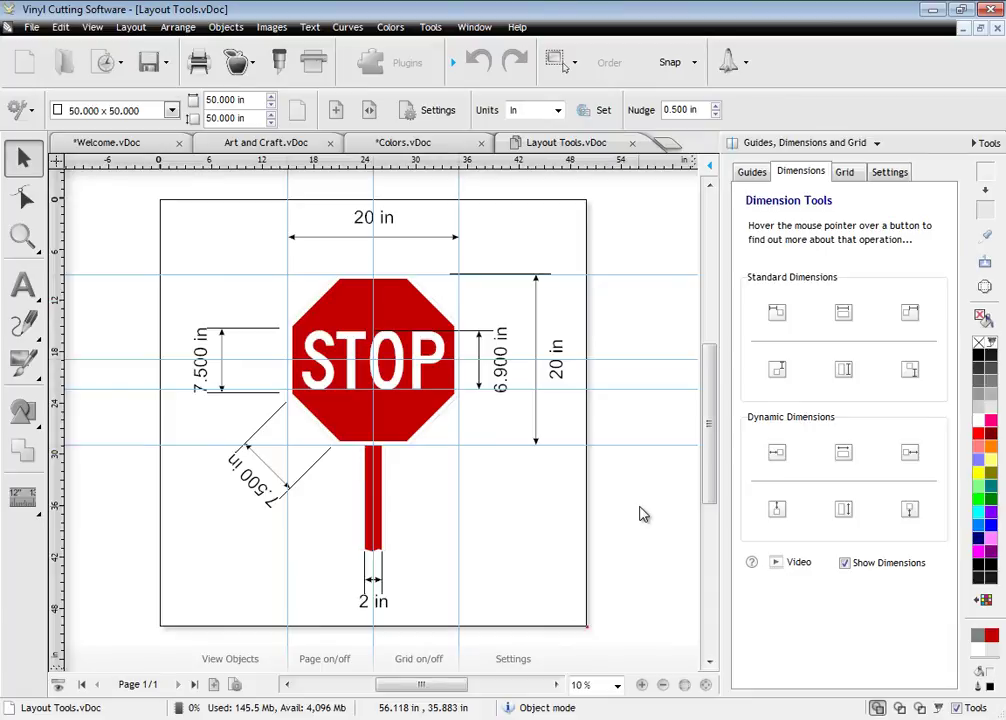
- Collapse the docker, review Default Units under General > Editing in user settings, then cancel, keeping inches
left_click(983, 143)
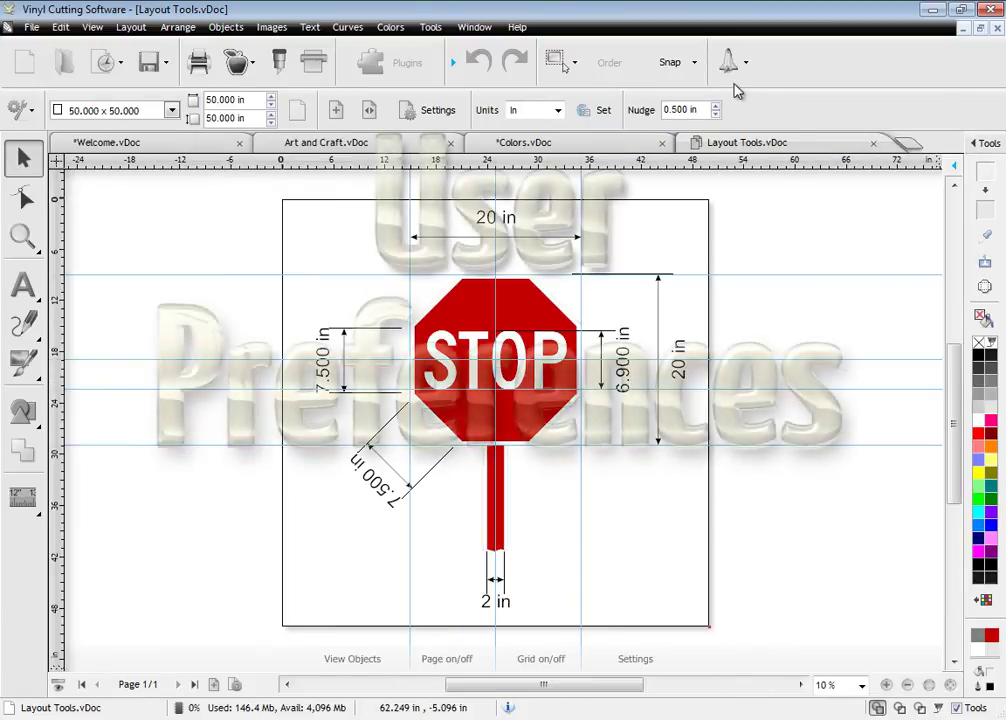
left_click(740, 62)
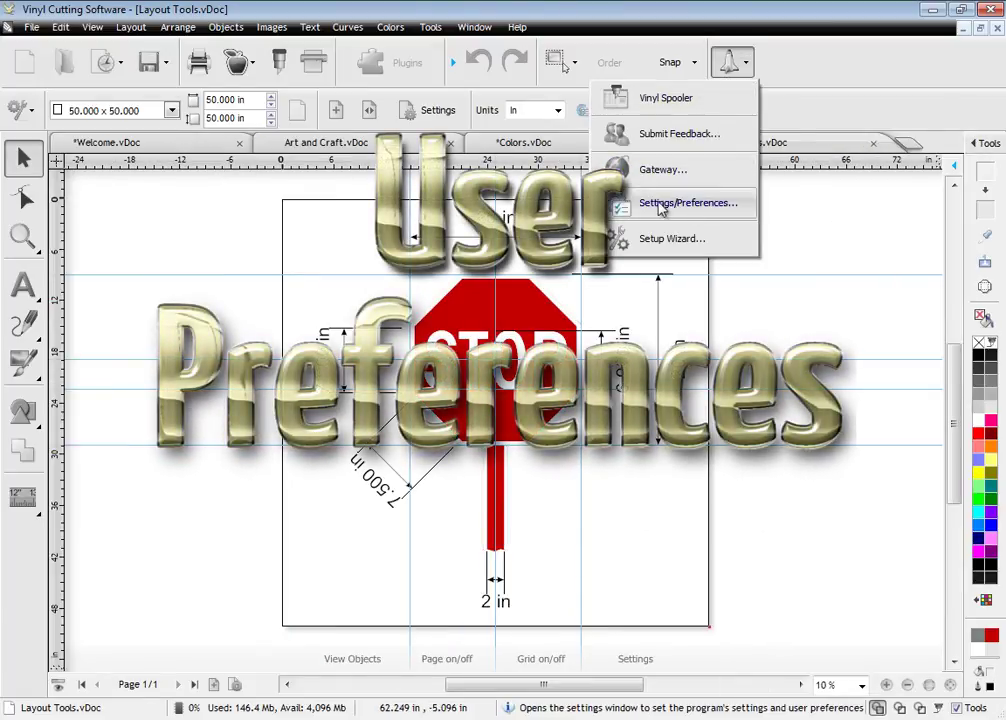
left_click(690, 207)
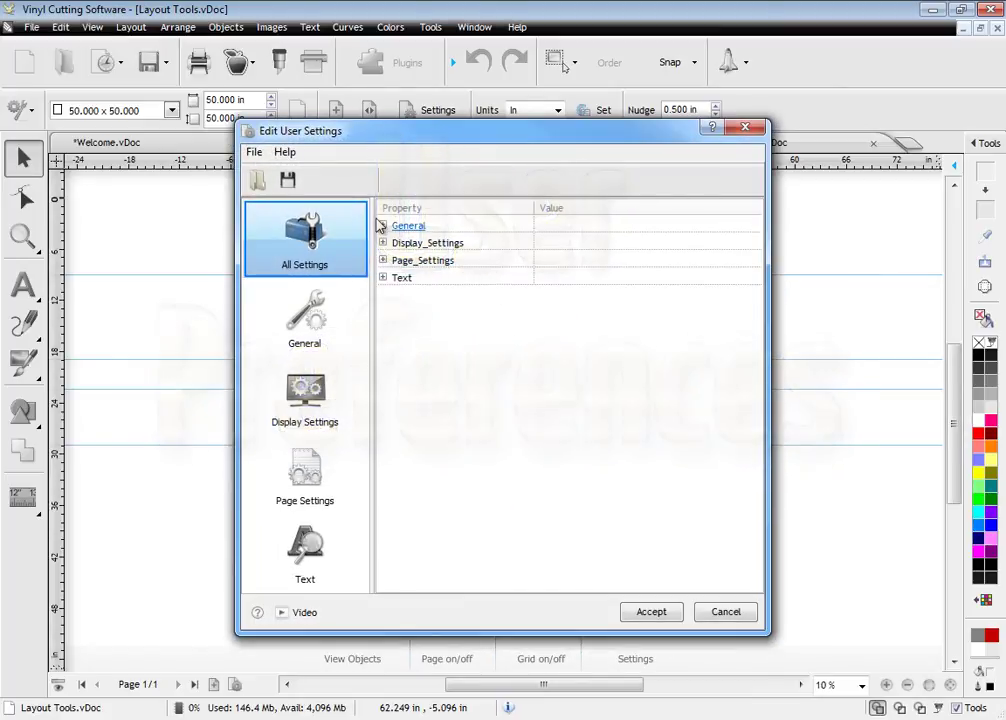
left_click(381, 225)
left_click(566, 262)
left_click(566, 262)
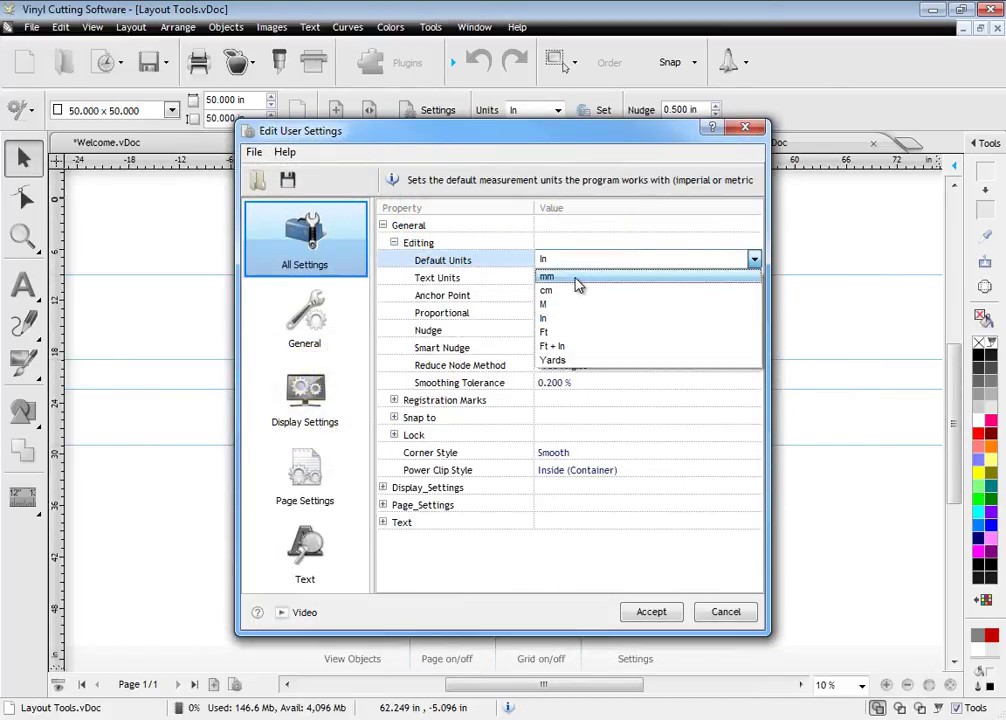
left_click(728, 612)
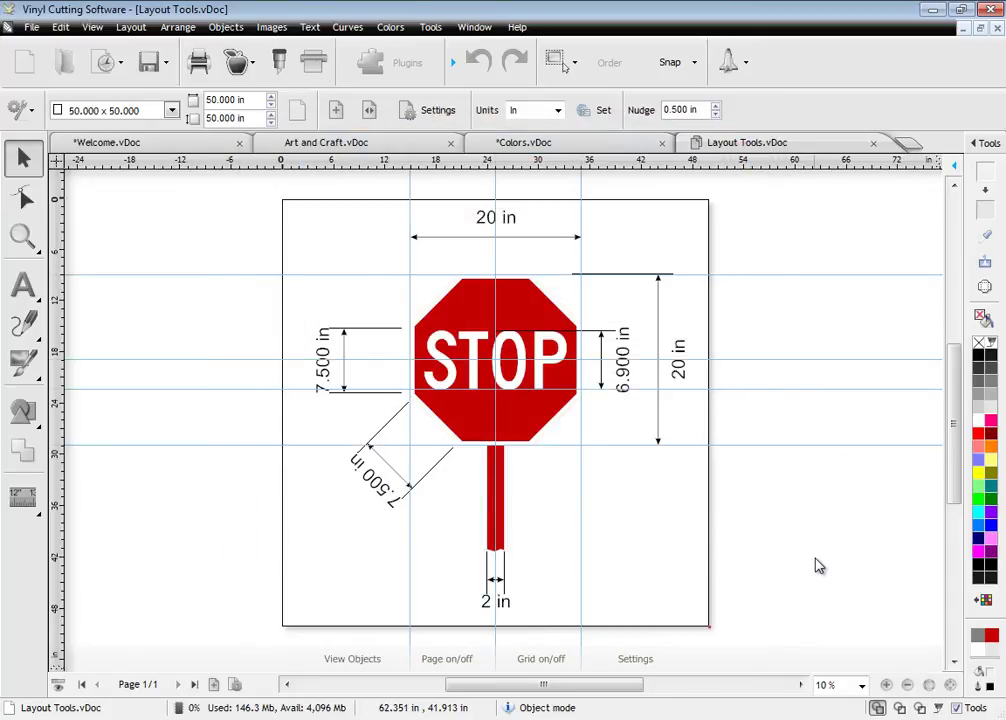
- Switch to the Welcome.vDoc tab with Ctrl+Tab
key("ctrl+Tab")
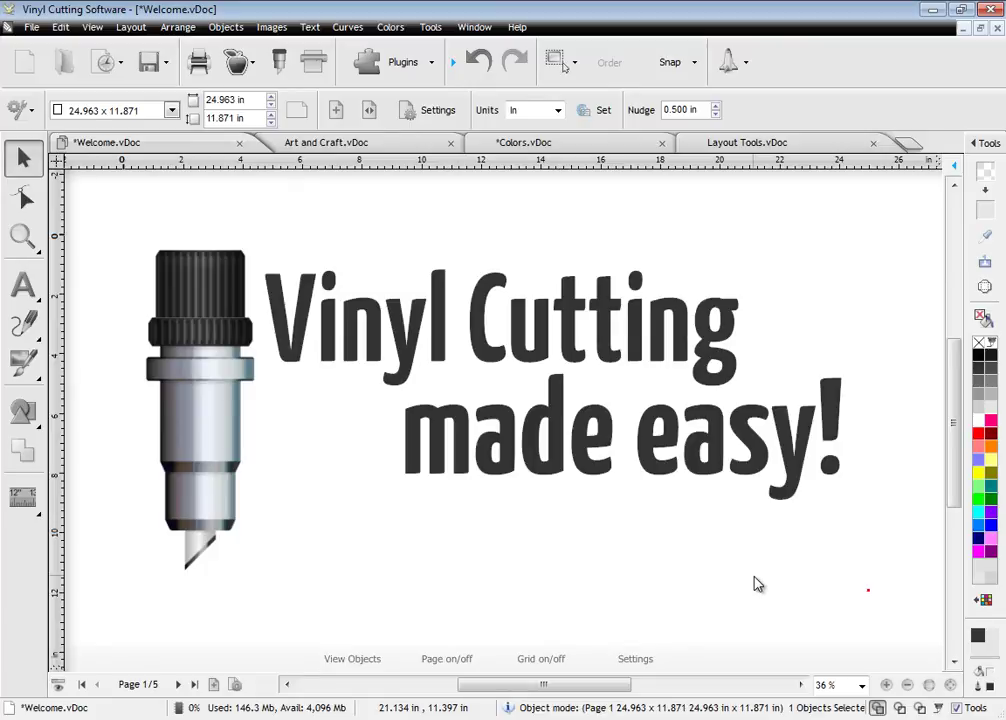